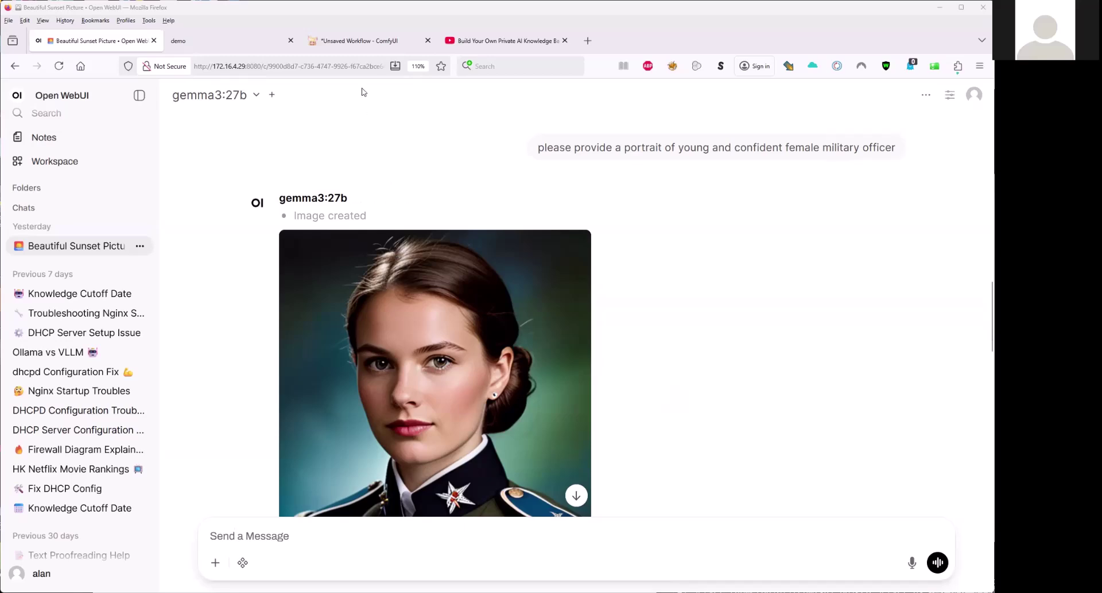
Switch to the ComfyUI tab to see the officer portrait in its queue history
click(355, 45)
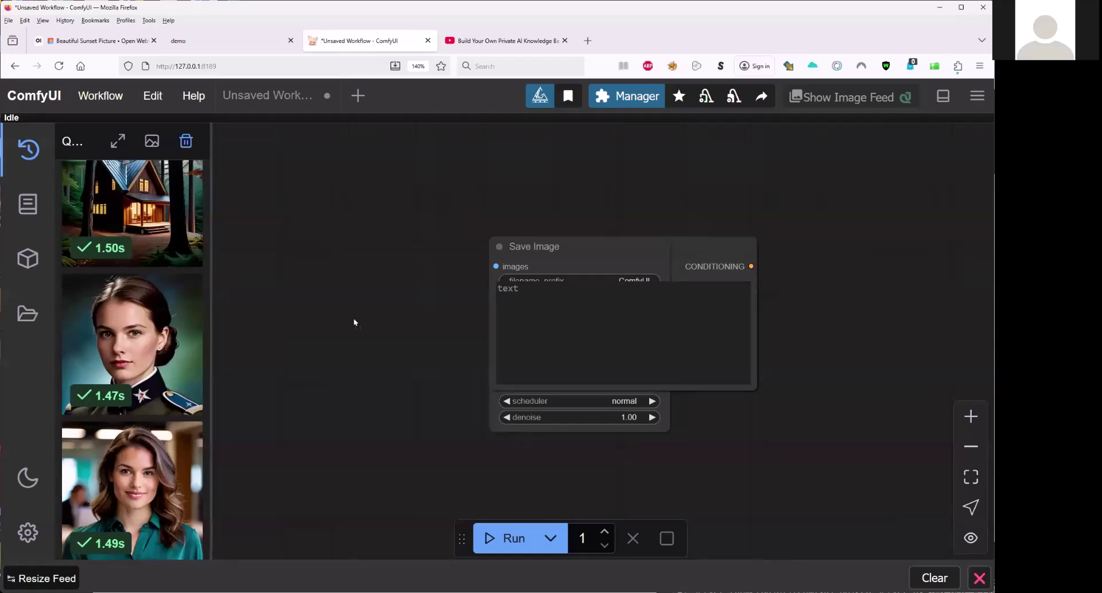
Load the officer portrait's workflow onto the canvas, read its CLIP prompt, then return to Open WebUI
drag(353, 323, 398, 212)
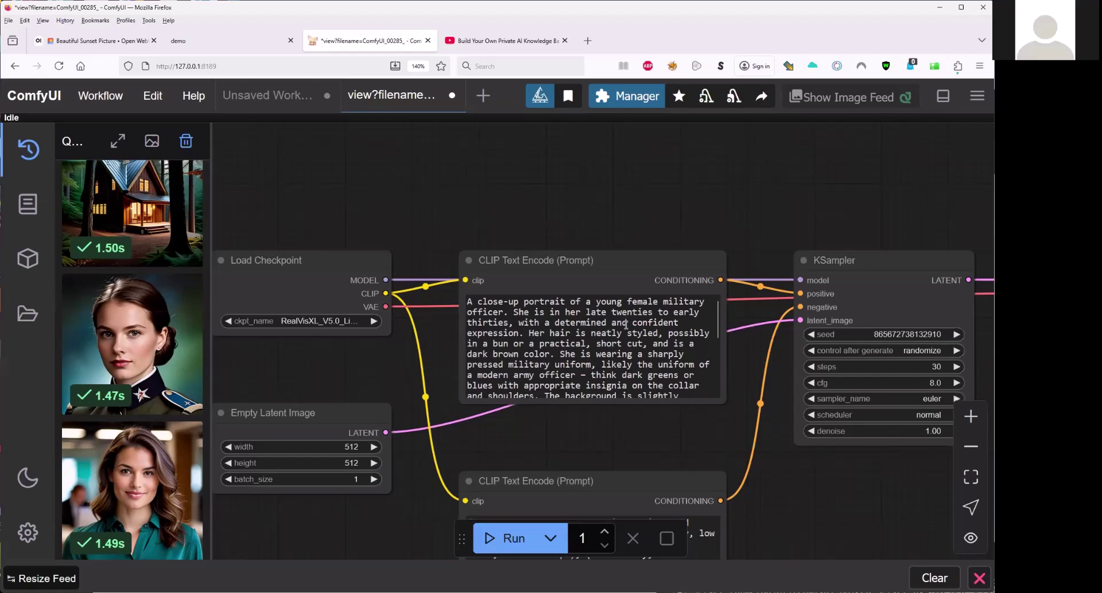
scroll(625, 325, down, 2)
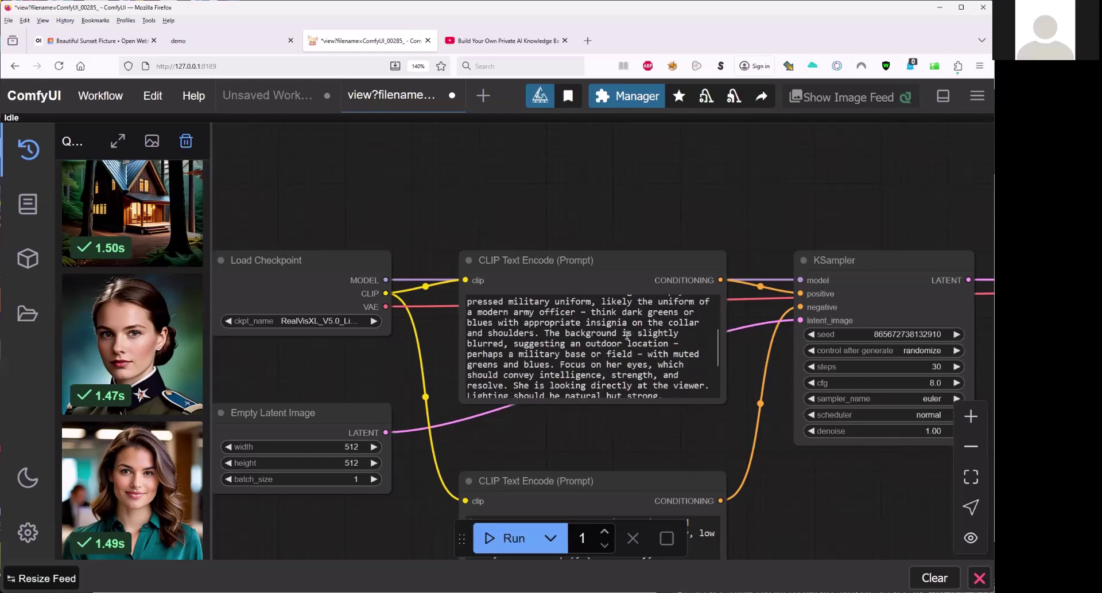
scroll(626, 336, down, 2)
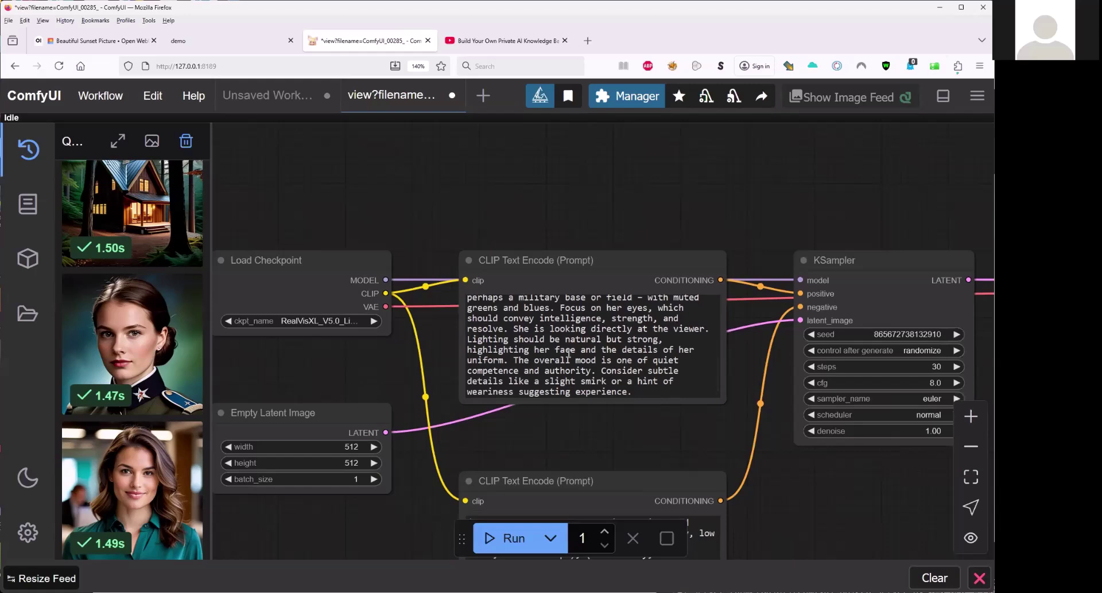
click(95, 41)
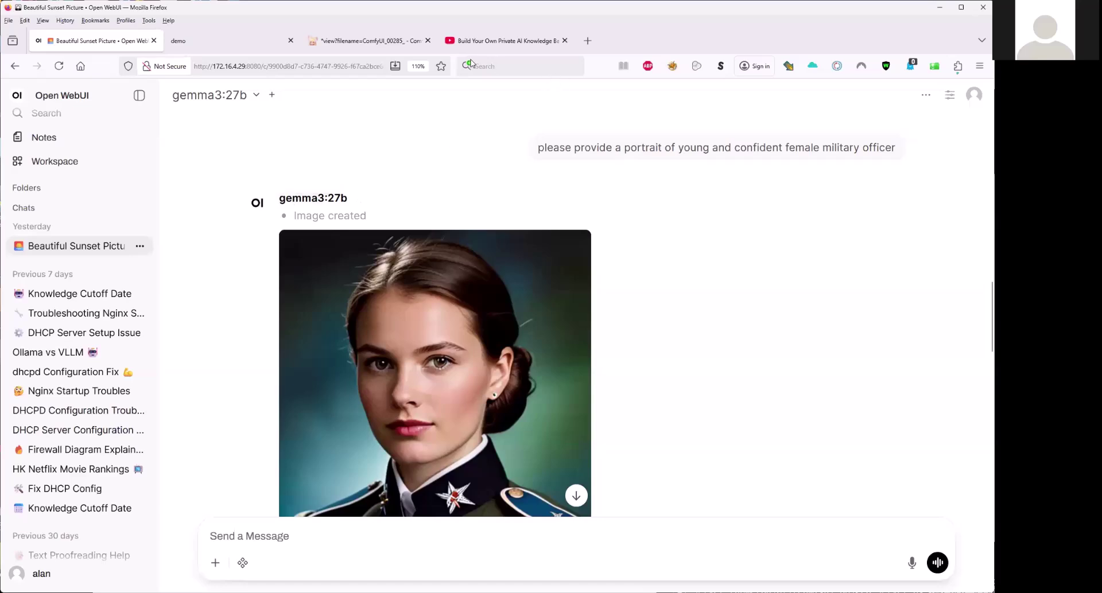
Check the workflow's positive and negative prompts against the chat's officer portrait, ending on ComfyUI
click(353, 49)
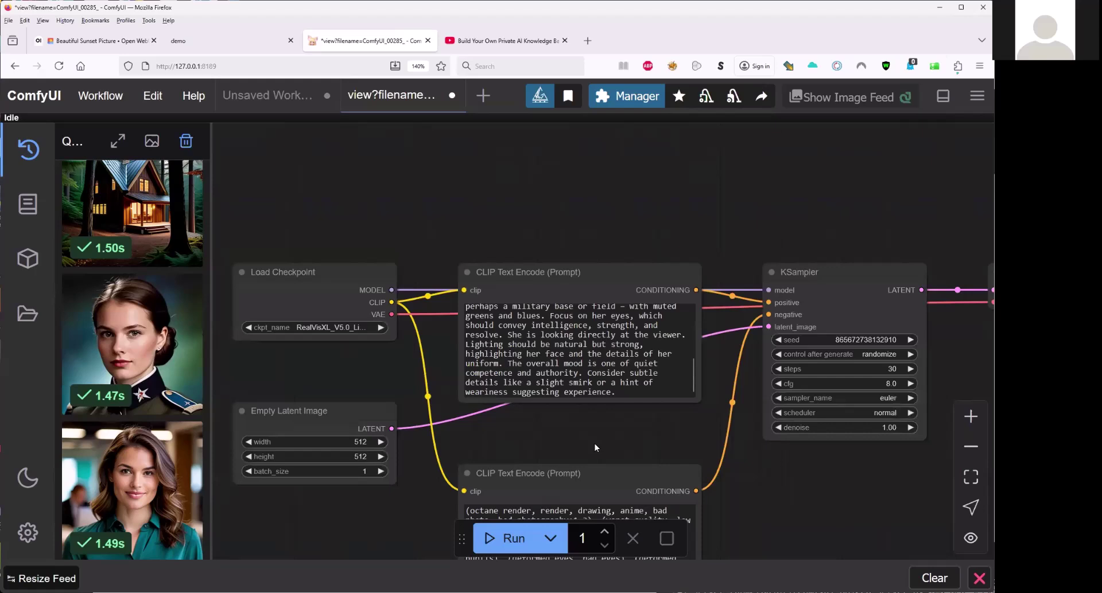
scroll(593, 442, down, 5)
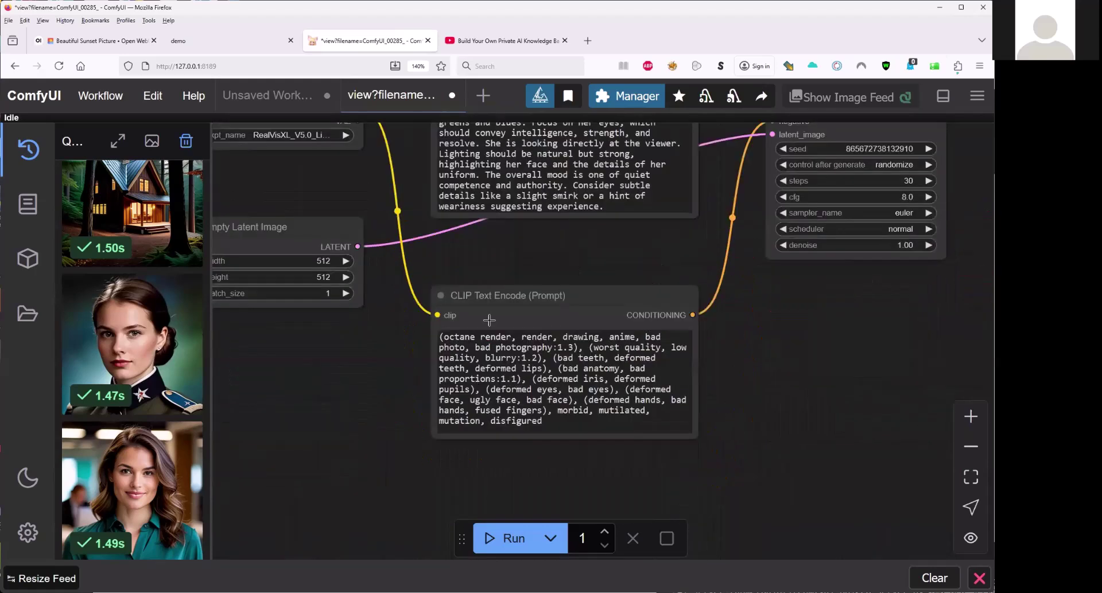
scroll(365, 282, up, 3)
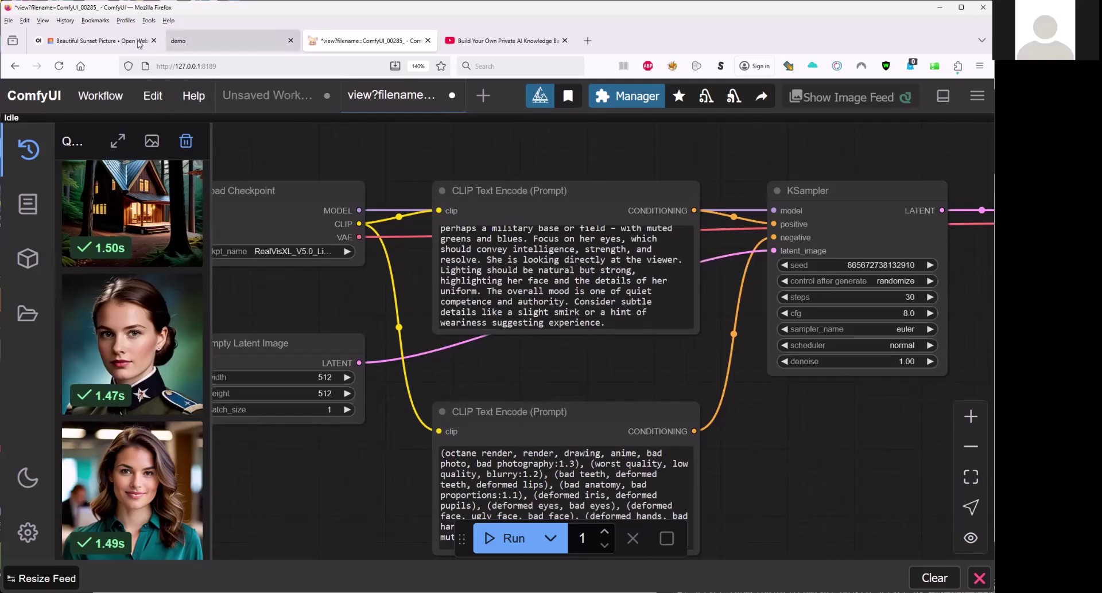
click(98, 40)
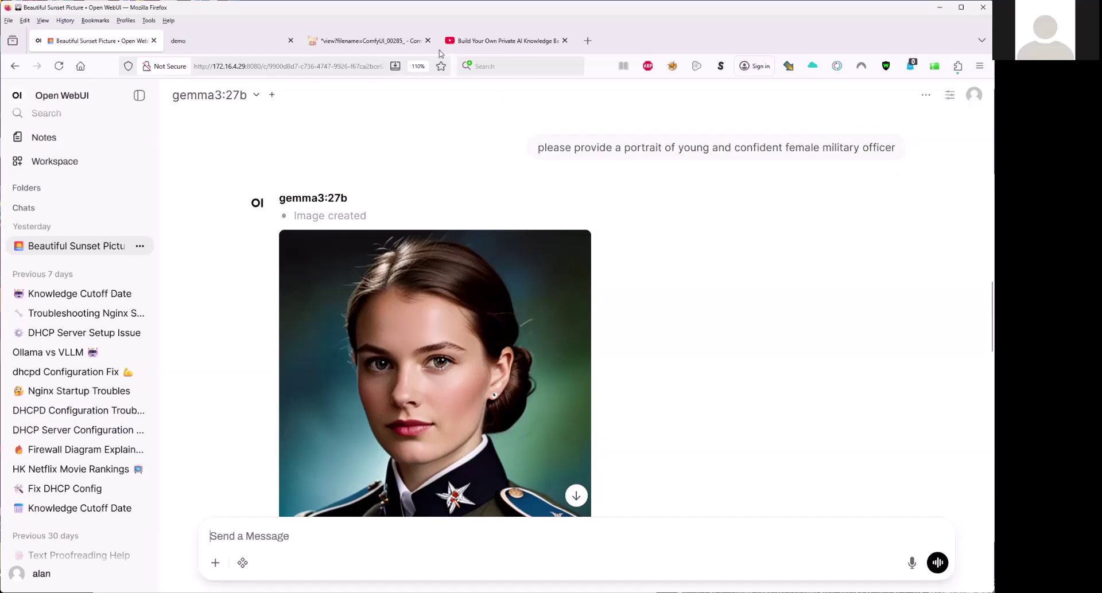
click(353, 43)
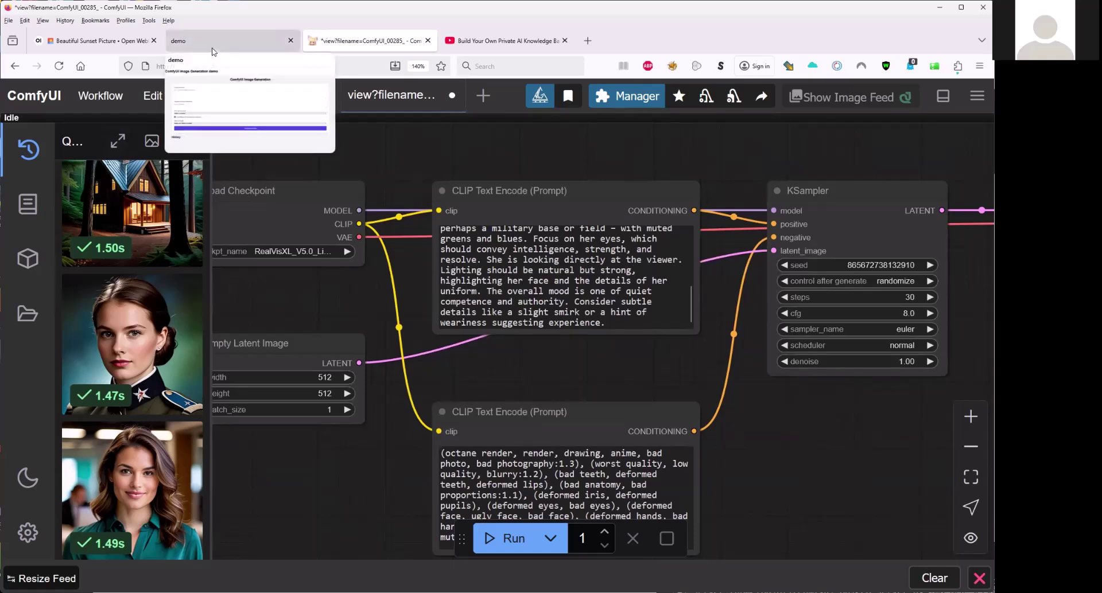
On the demo page, set the Checkpoint Model to RealVisXL_V5.0_Lightning_fp32.safetensors
click(213, 46)
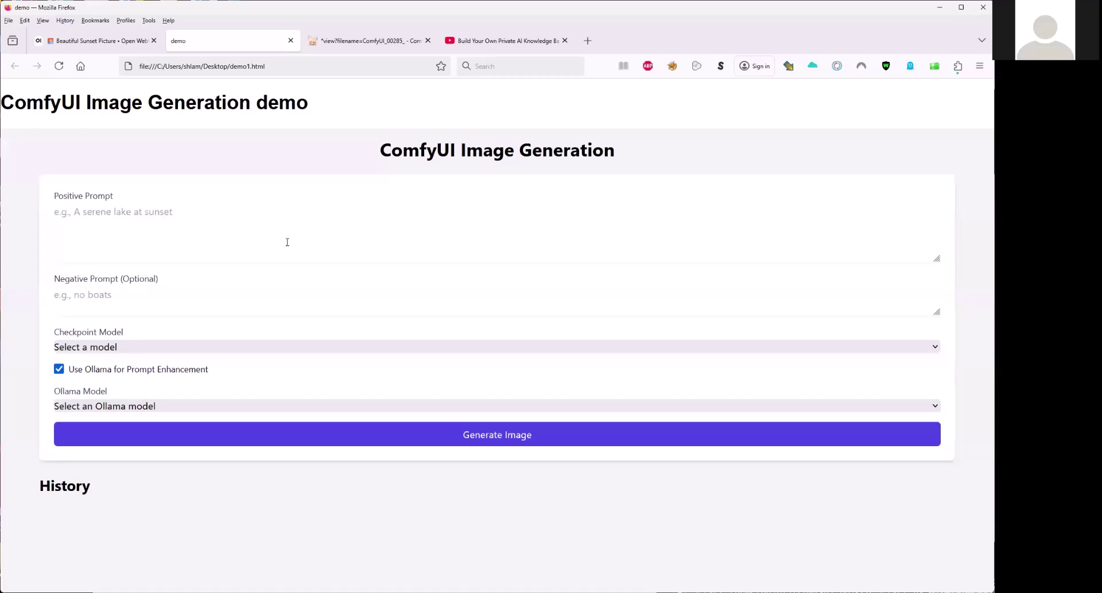
click(127, 215)
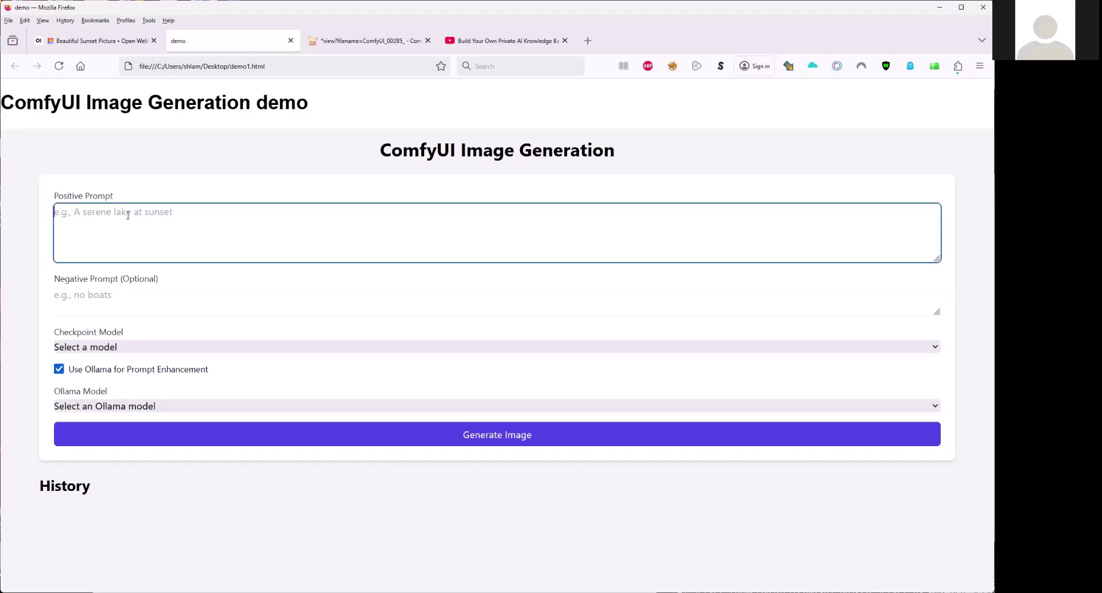
click(159, 348)
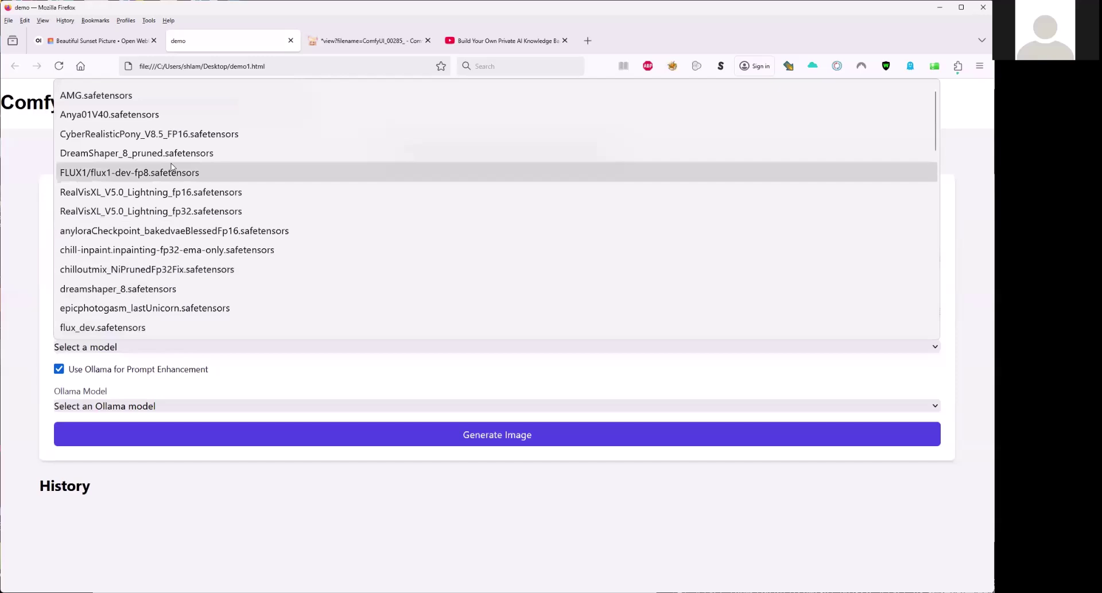
click(177, 212)
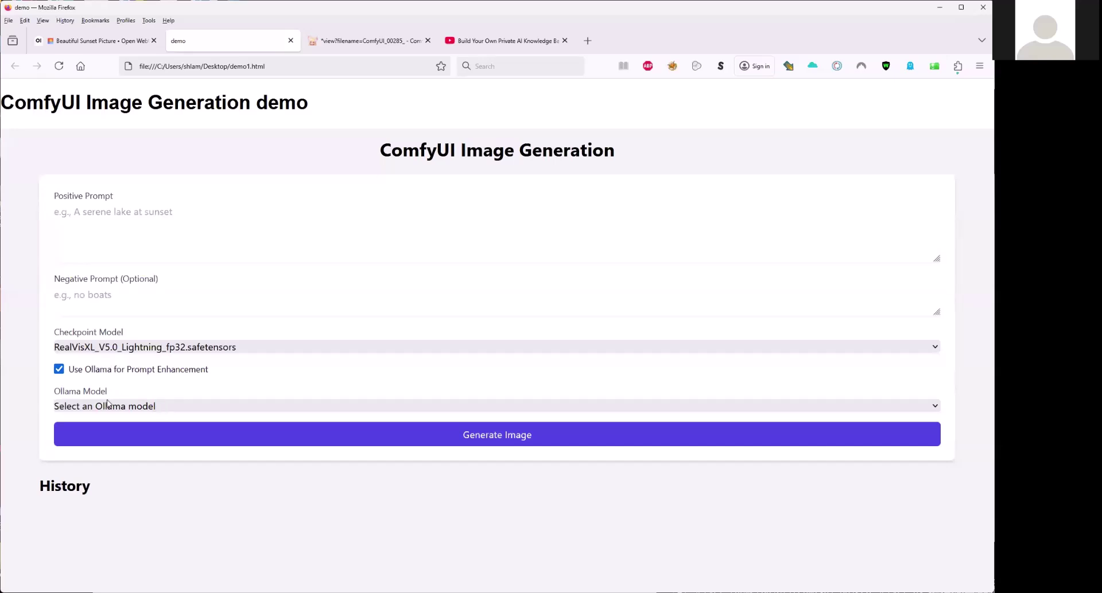
Choose gemma3:27b as the Ollama model for prompt enhancement
click(143, 405)
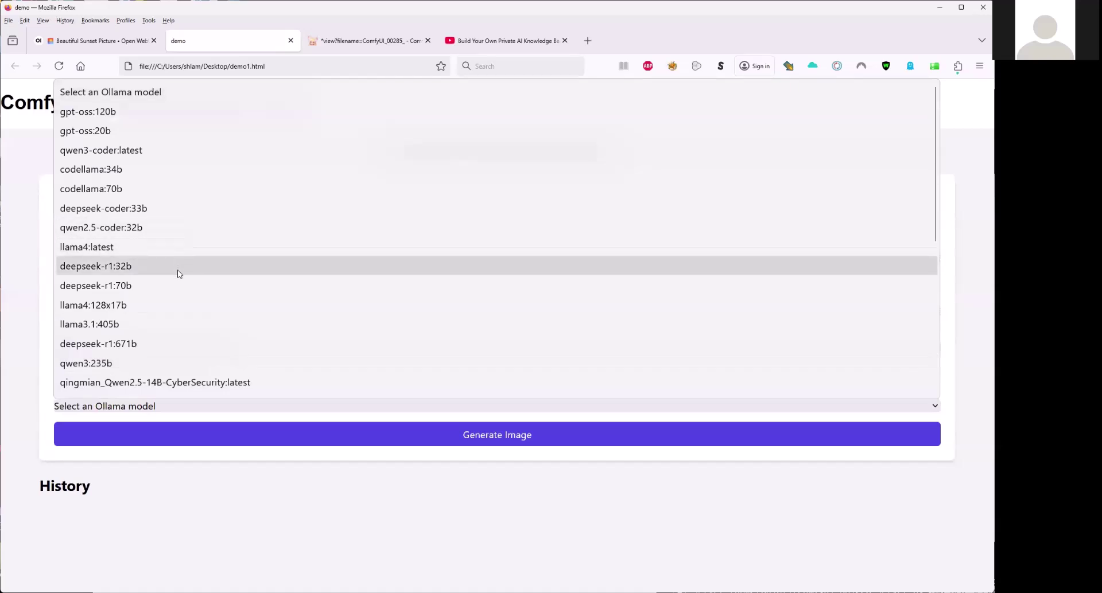
scroll(162, 293, down, 4)
scroll(160, 301, down, 1)
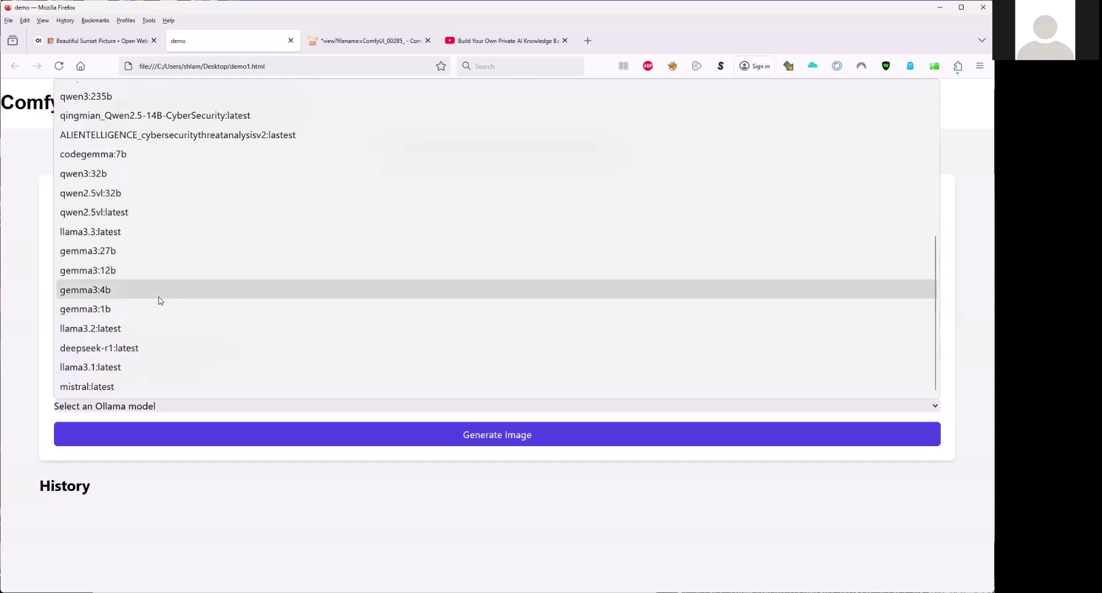
click(124, 257)
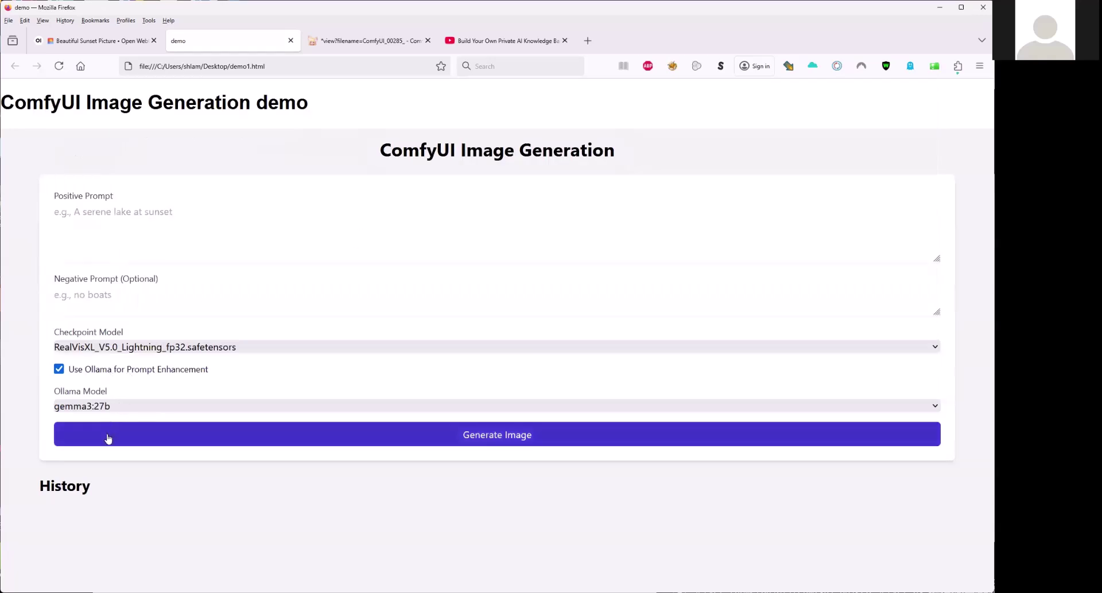
Paste the prompt, prefix it with "A" to read "A young and intelligent female quantum theory scientists", then generate
click(99, 222)
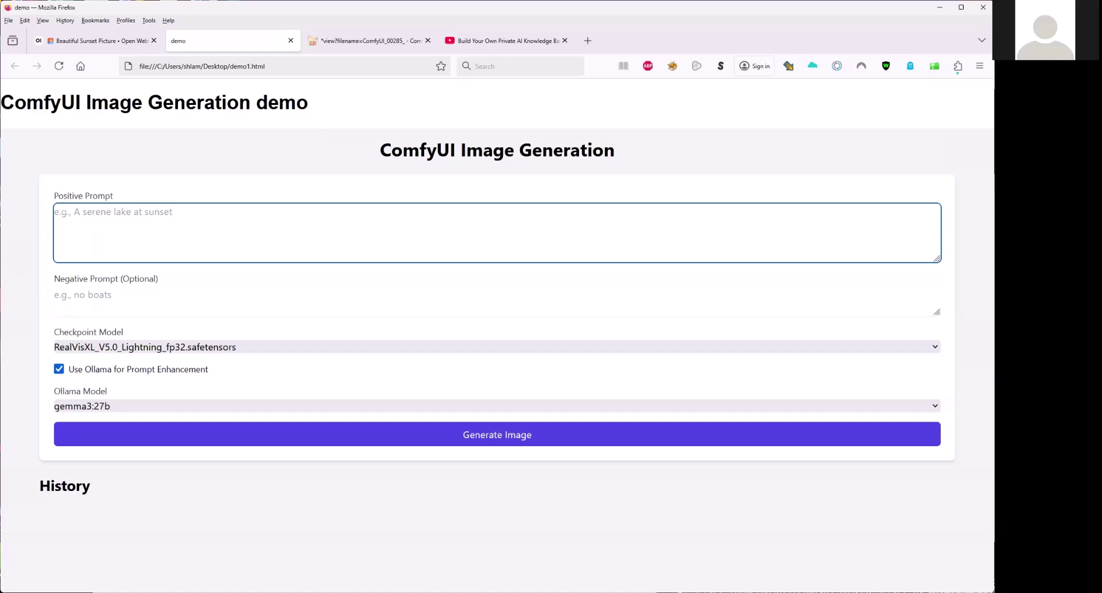
key(alt+Tab)
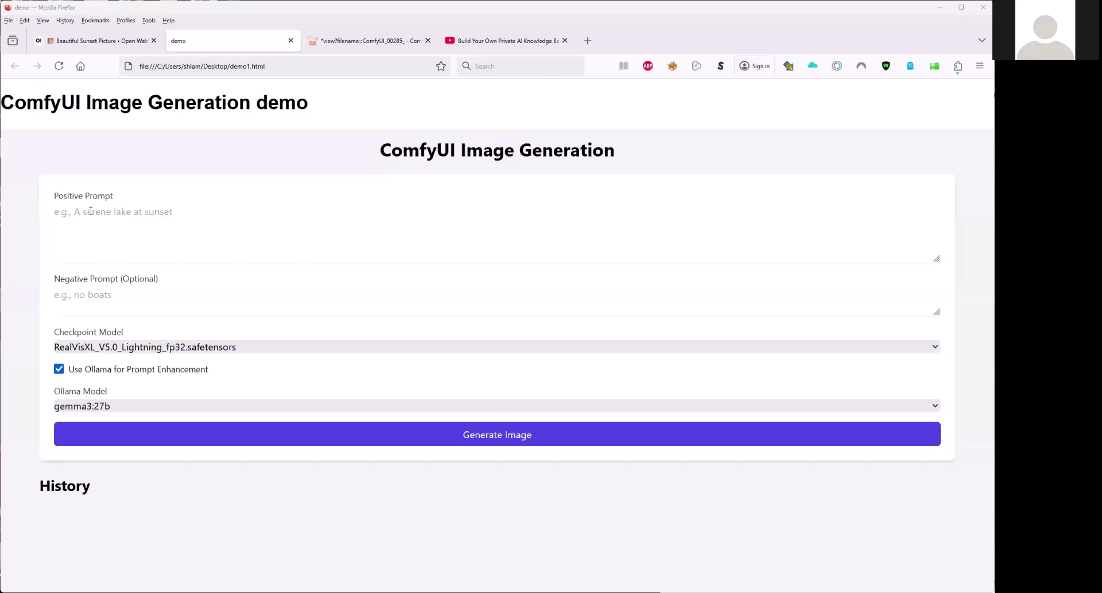
click(91, 211)
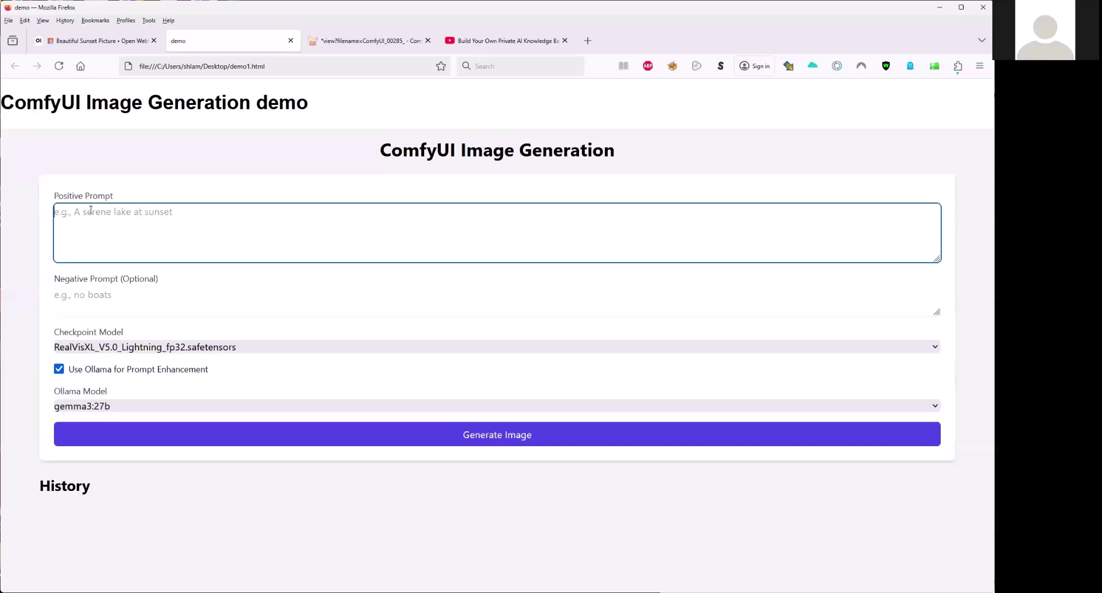
text(young and intelligent female quantum theory scientists)
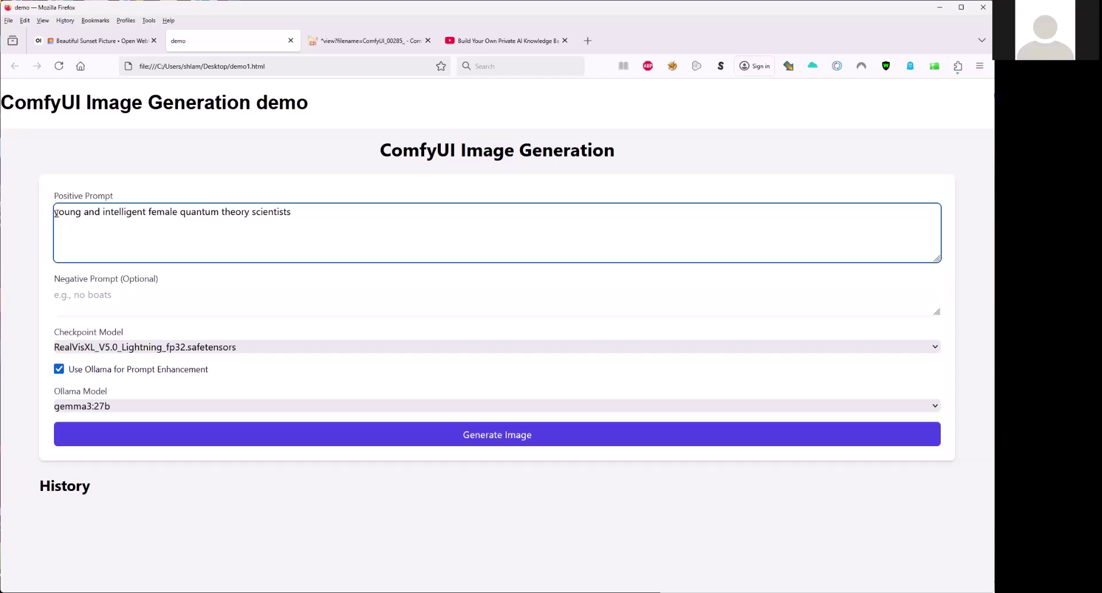
click(55, 213)
text(A)
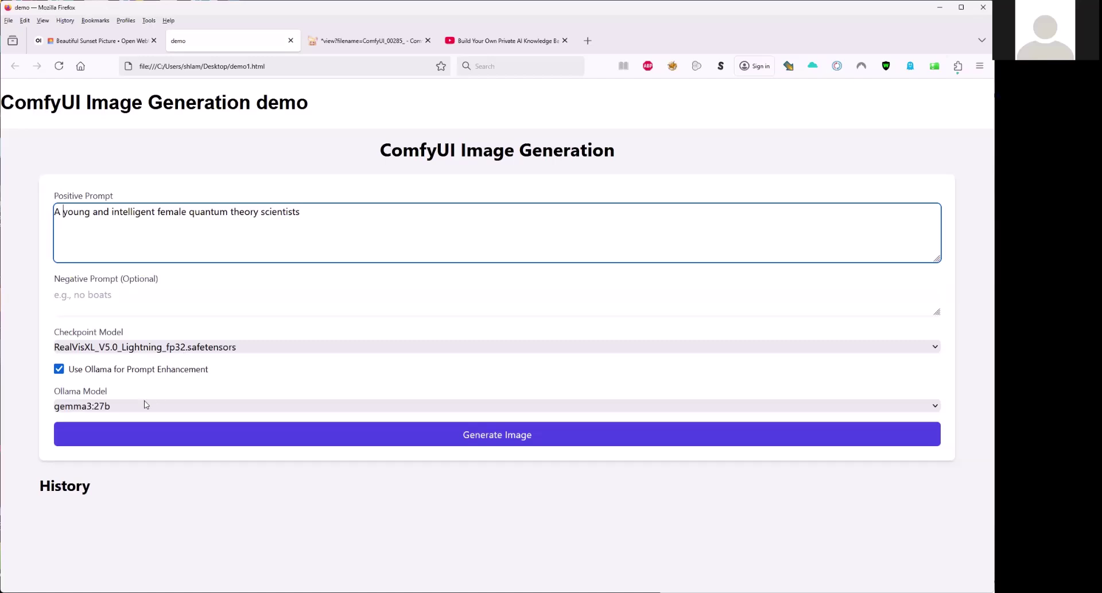
click(461, 435)
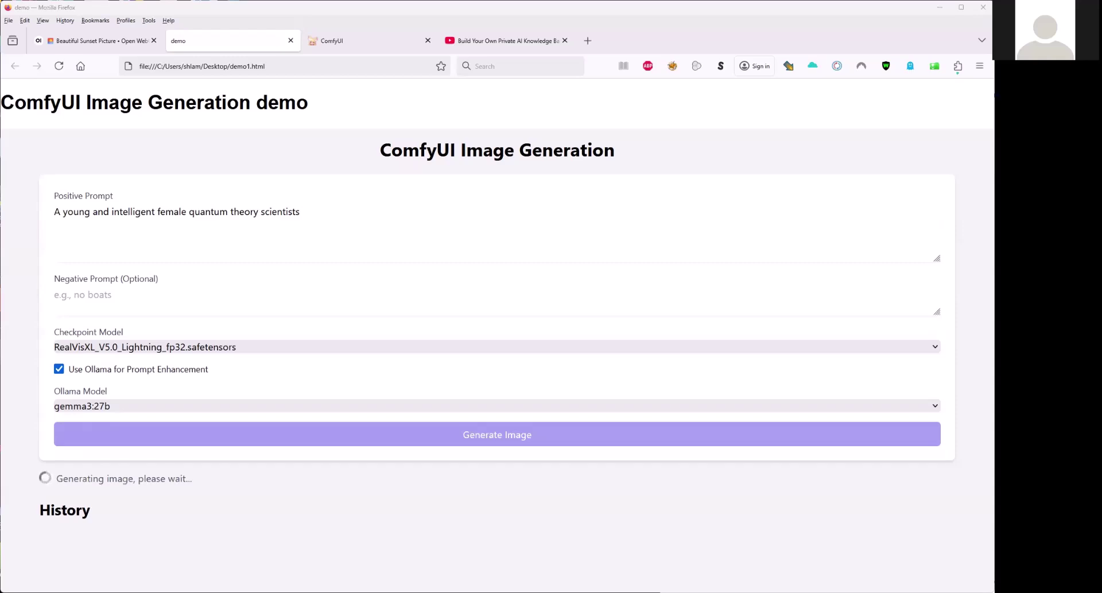
scroll(246, 281, down, 3)
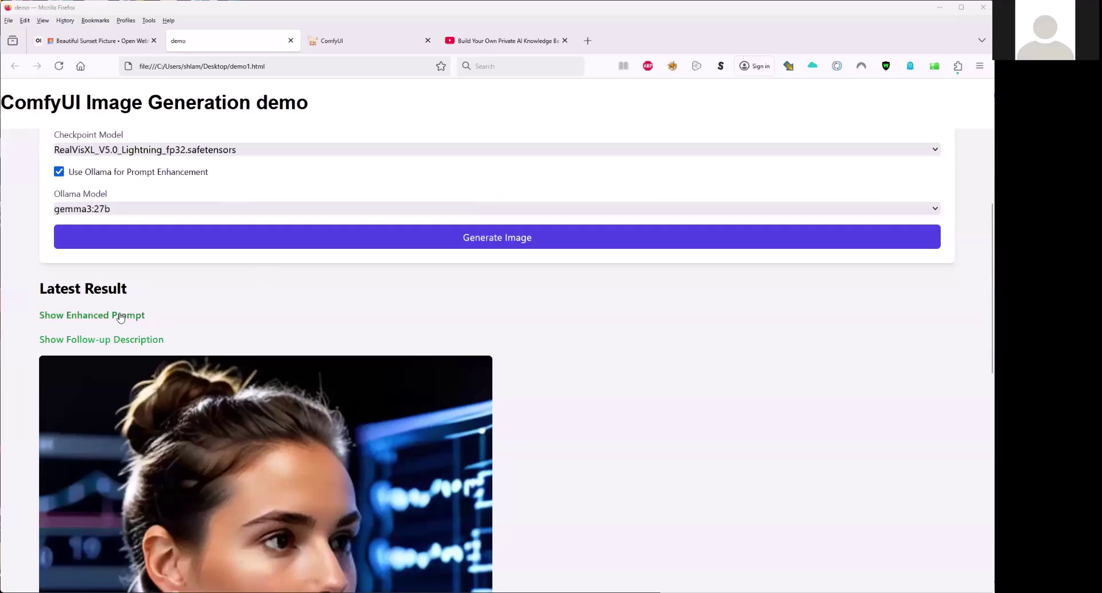
scroll(394, 351, down, 4)
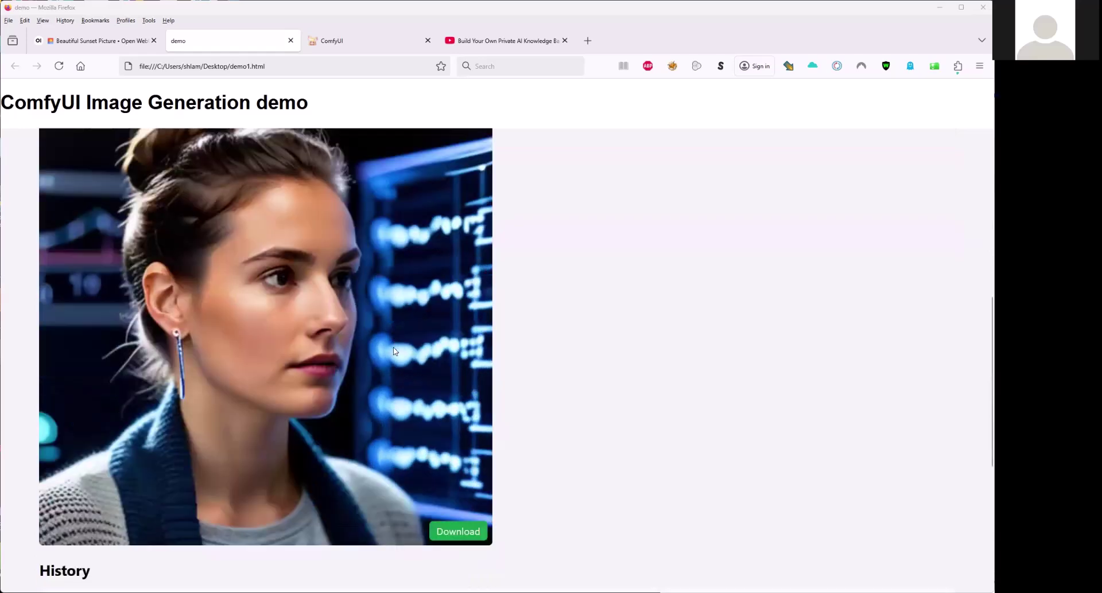
scroll(394, 351, down, 1)
scroll(394, 351, up, 4)
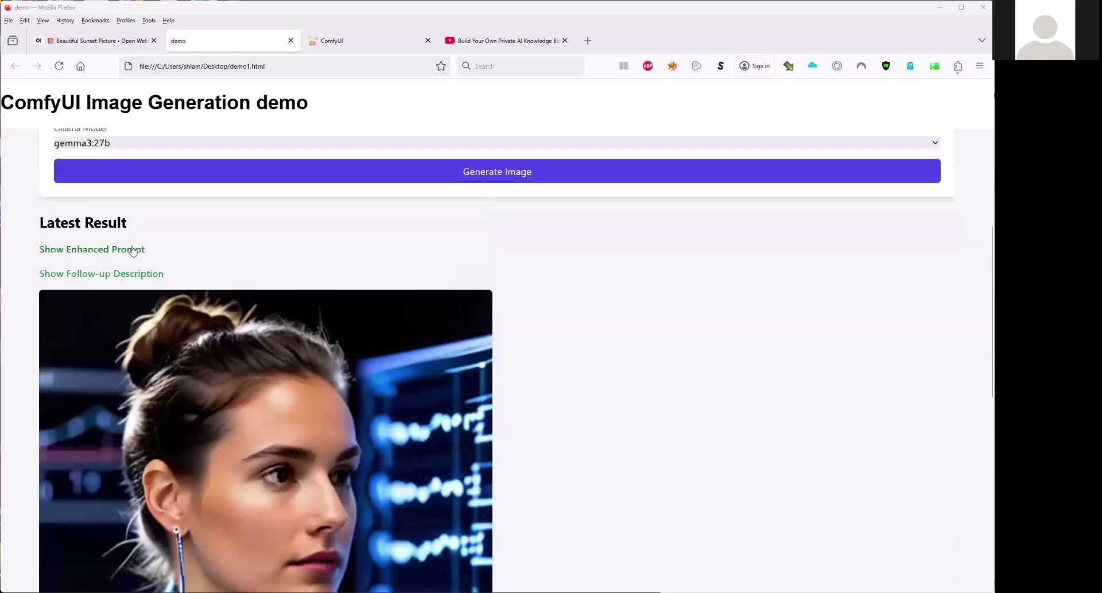
click(139, 250)
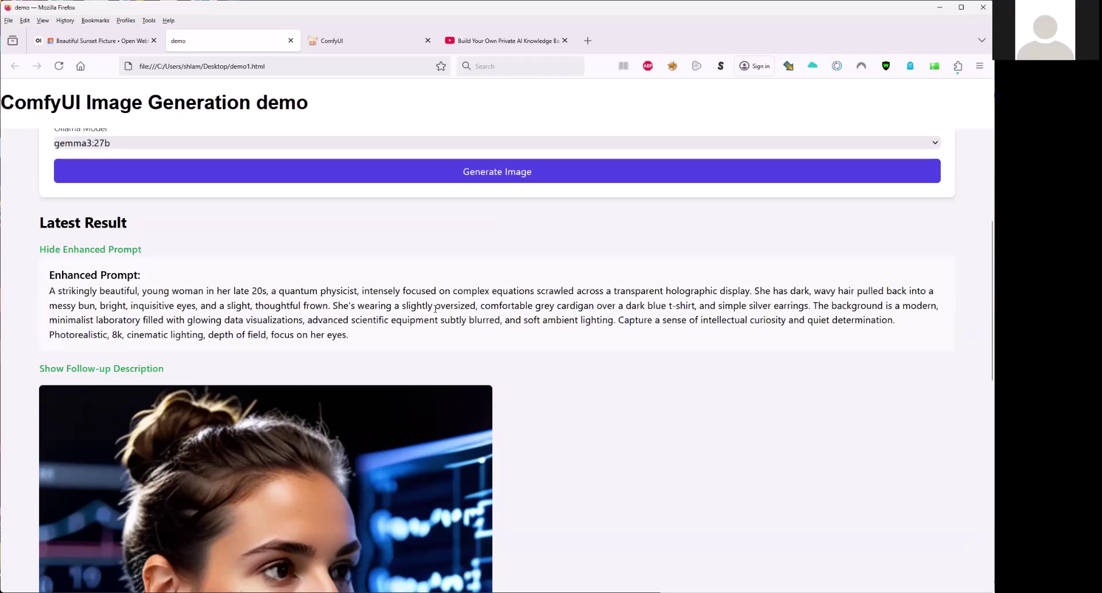
scroll(258, 332, down, 1)
click(129, 308)
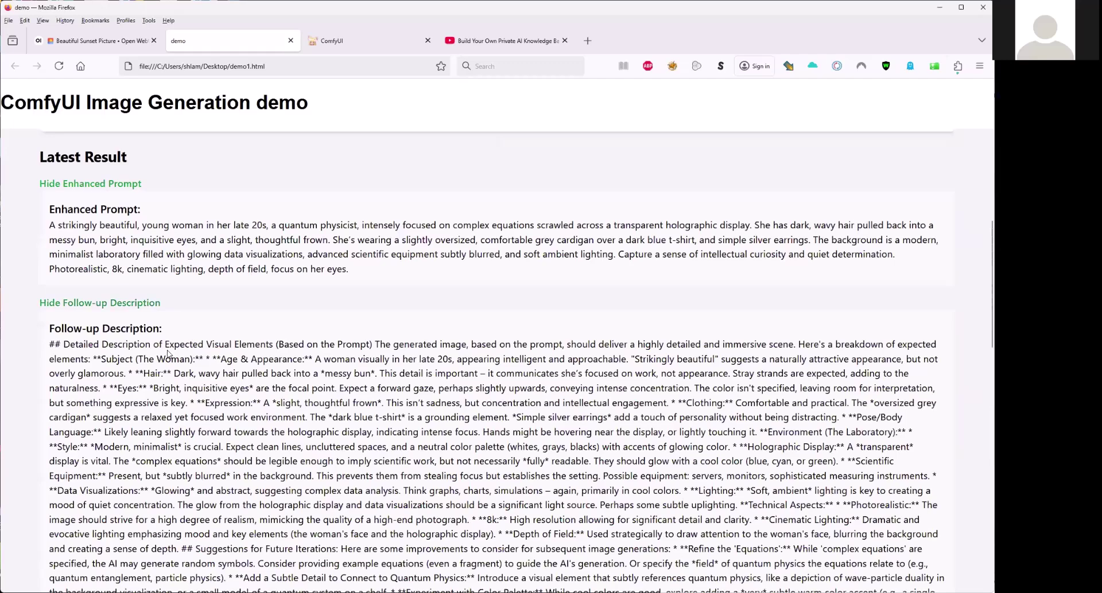
scroll(168, 352, down, 1)
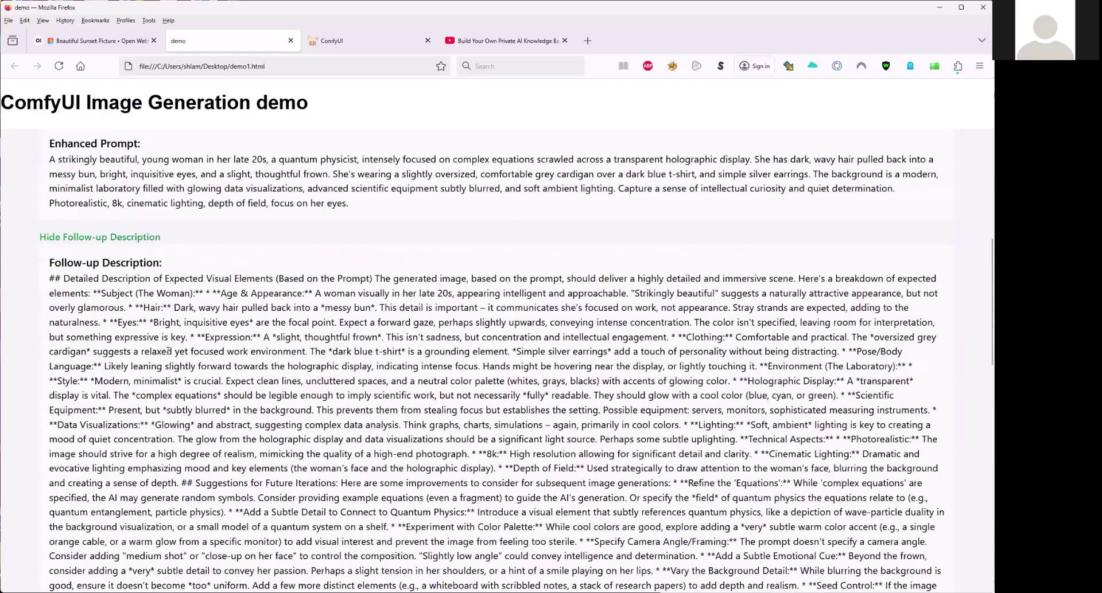
scroll(168, 351, down, 2)
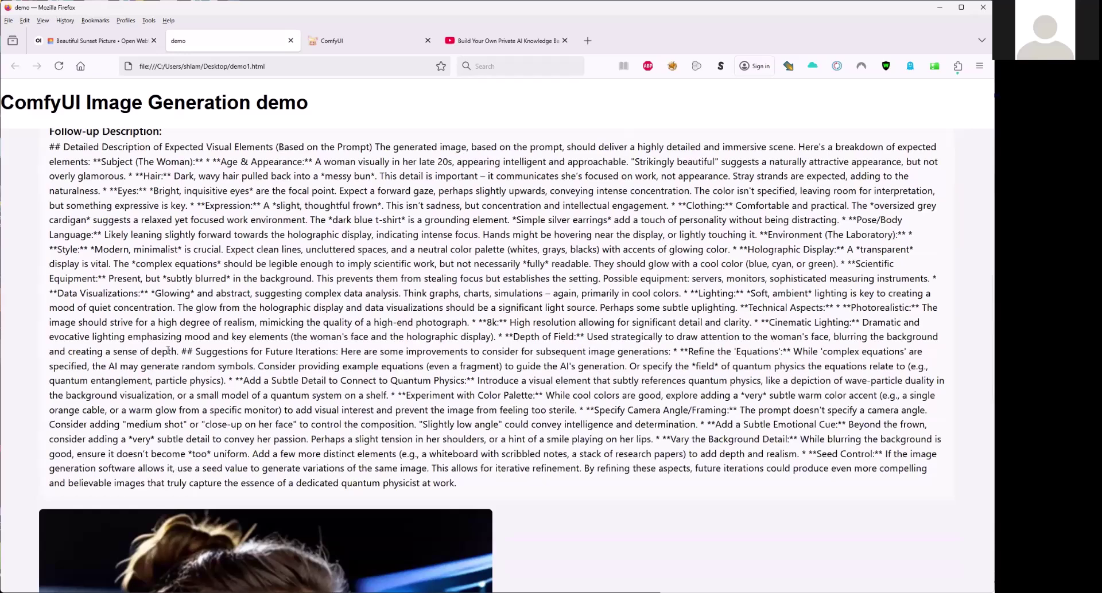
scroll(168, 350, up, 2)
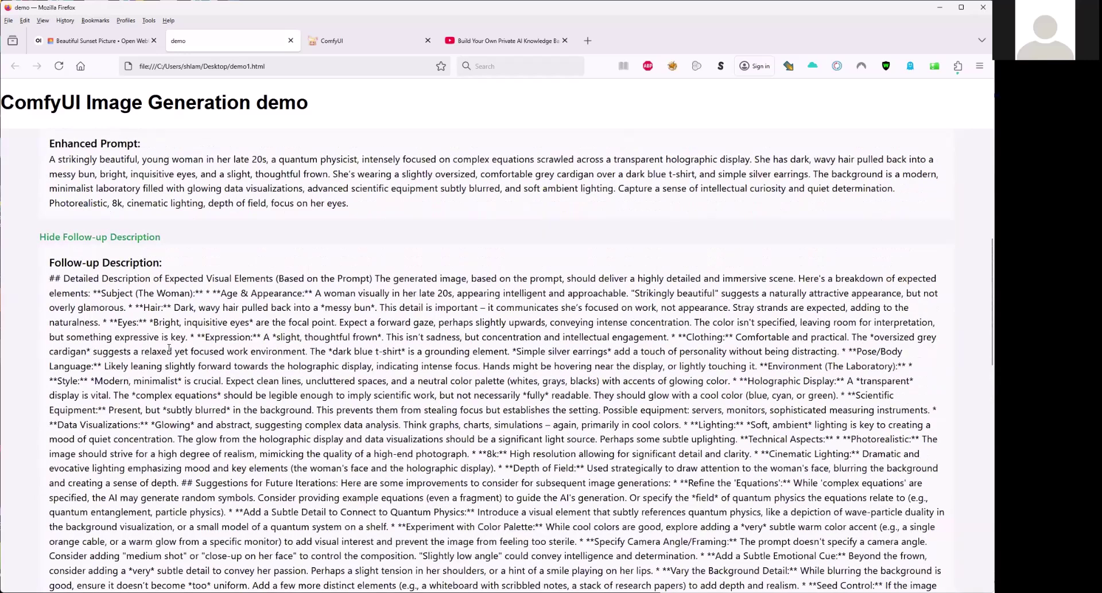
scroll(169, 349, down, 1)
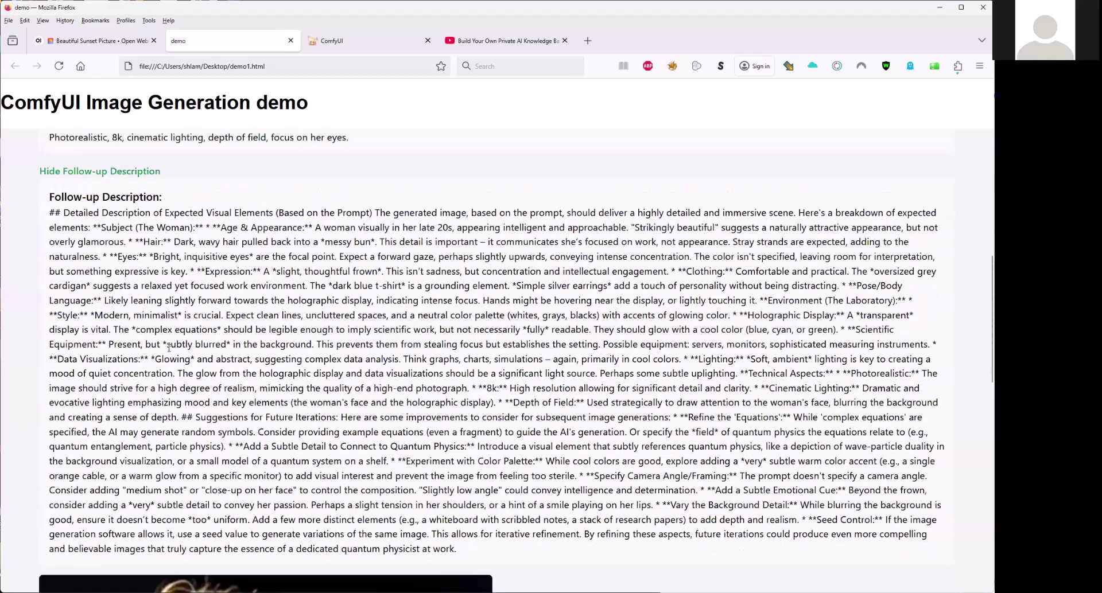
scroll(168, 348, down, 7)
scroll(169, 348, down, 8)
scroll(169, 348, up, 17)
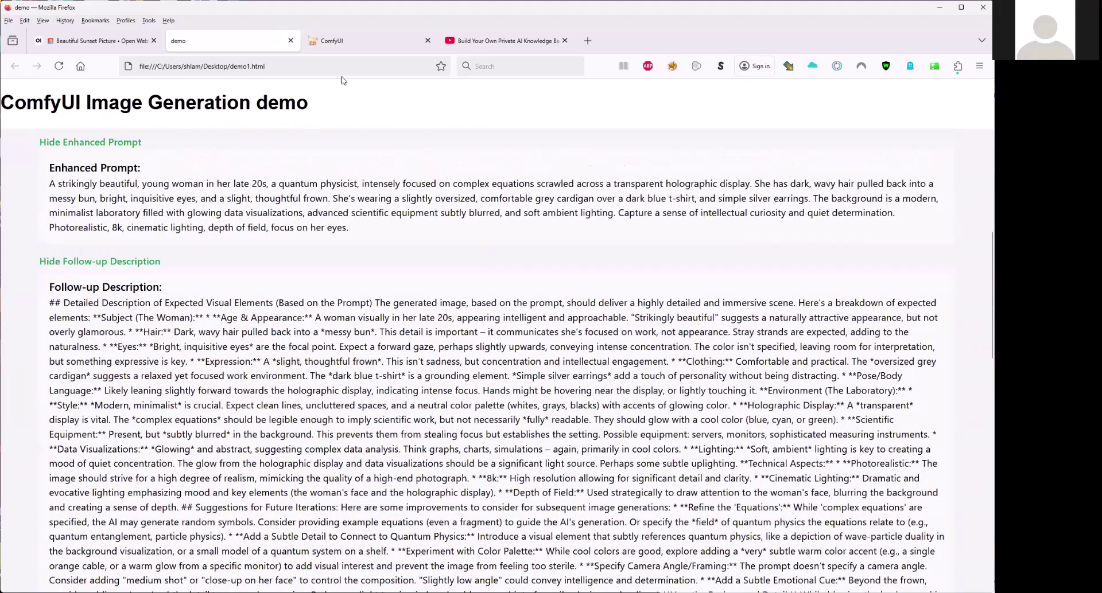
scroll(439, 81, up, 6)
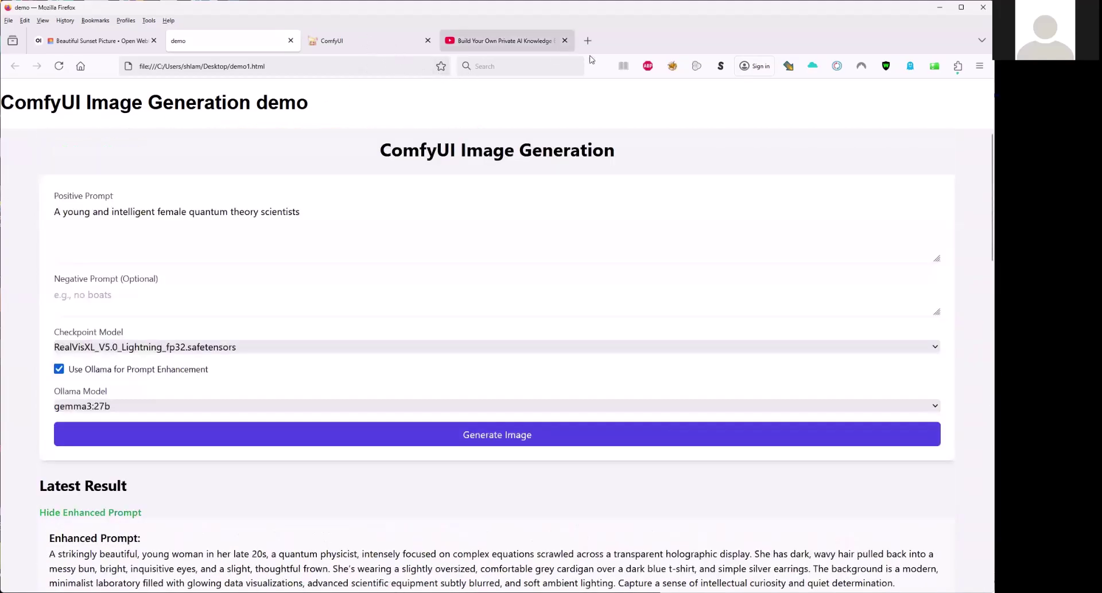
mouse_move(557, 54)
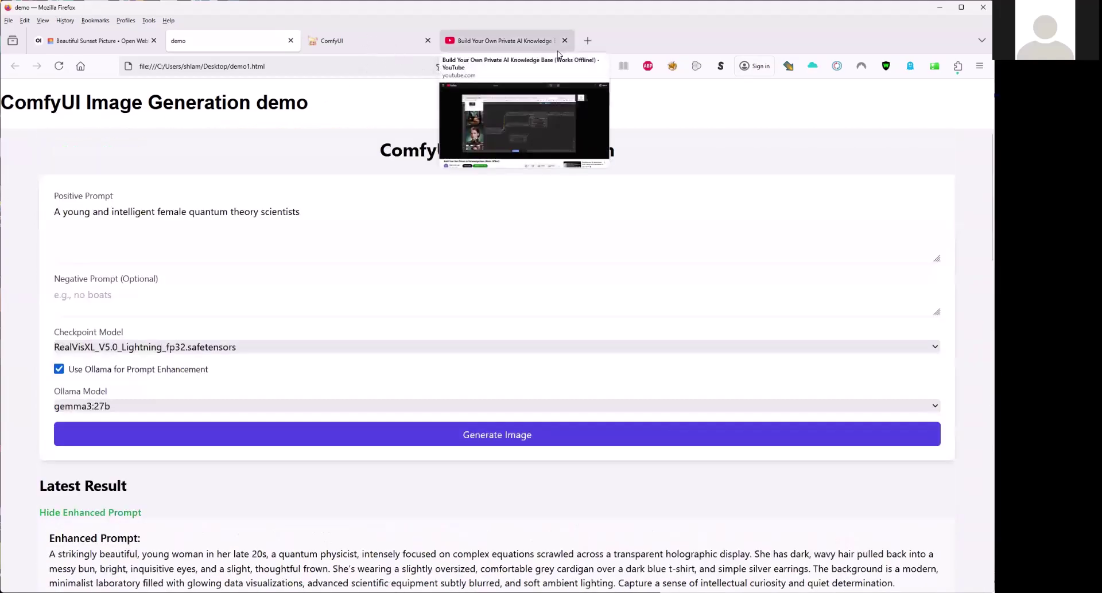
Load the newest scientist portrait's workflow (enhanced prompt, 20 steps) in ComfyUI, then return to the demo
click(343, 44)
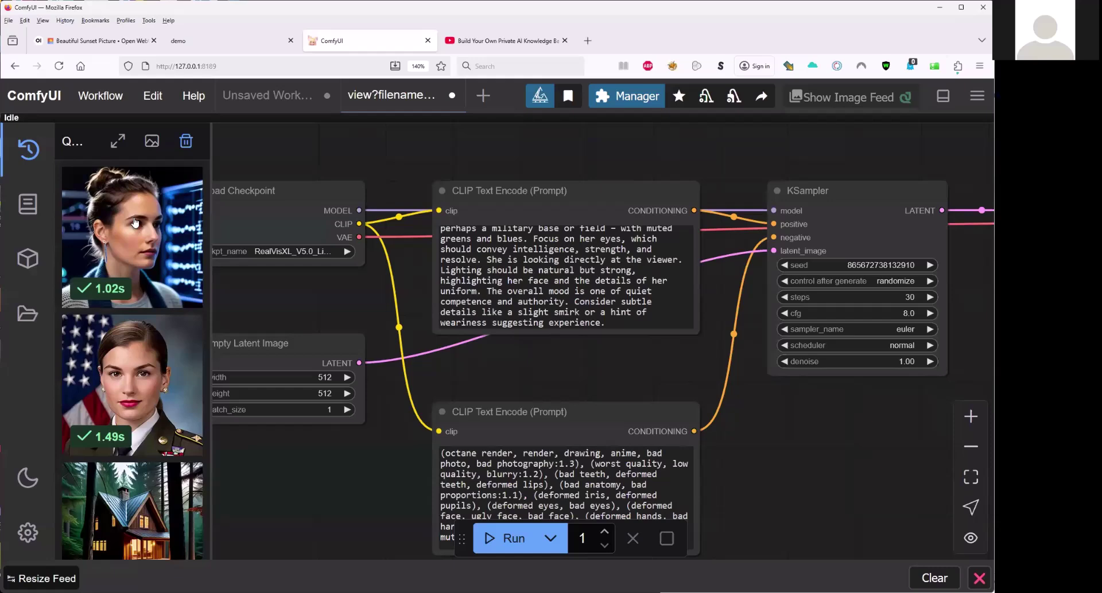
drag(135, 223, 404, 279)
scroll(604, 265, down, 3)
scroll(603, 266, up, 5)
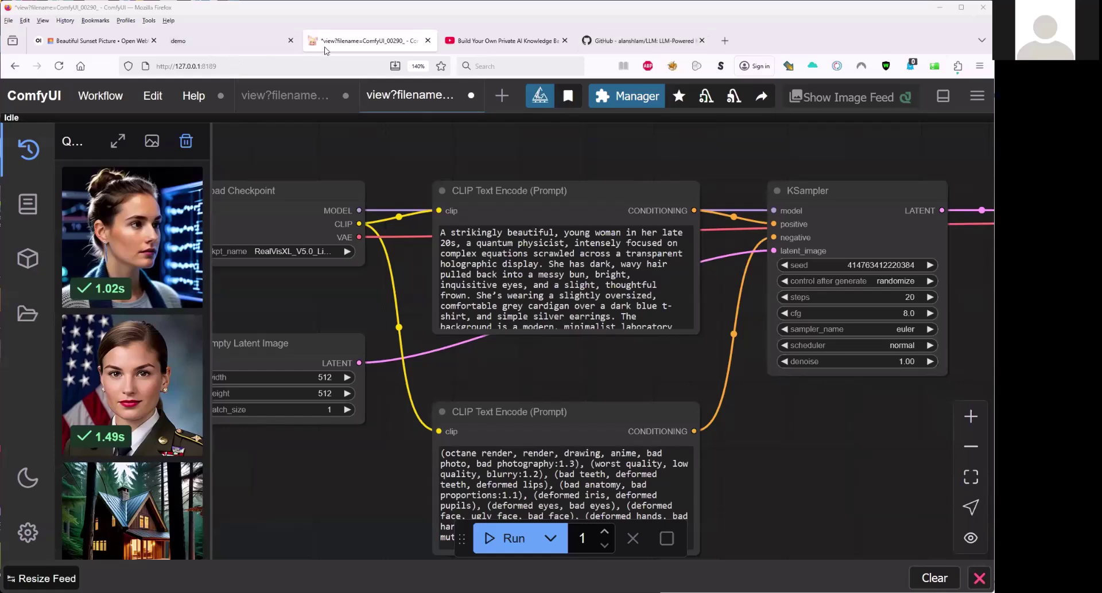
click(234, 45)
Browse the GitHub LLM repo's code folder README of programs, then return to the demo's enhanced prompt
scroll(197, 222, up, 5)
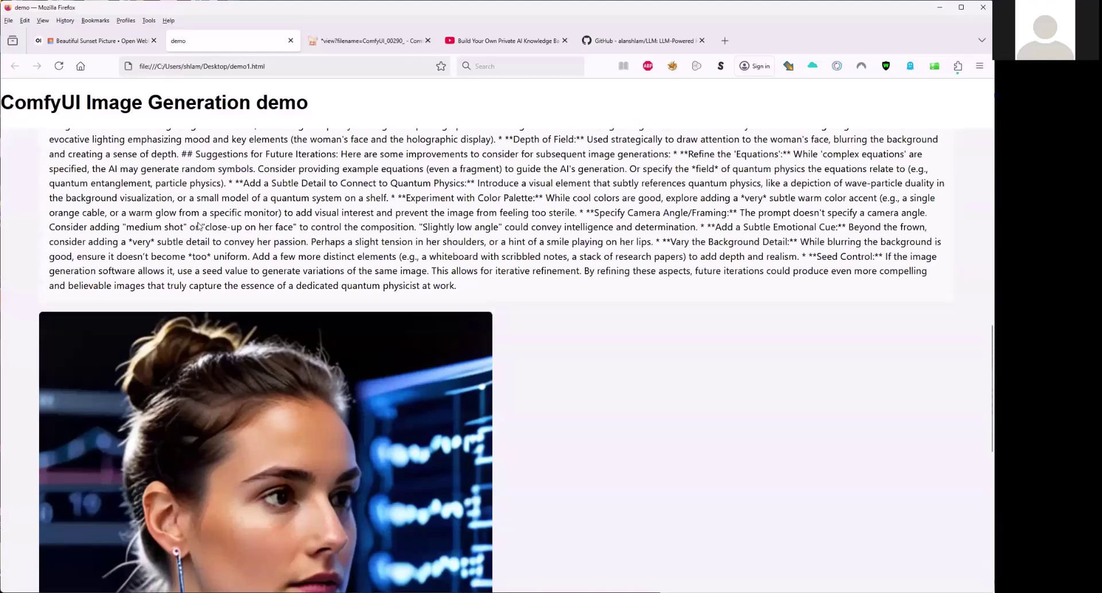
scroll(198, 222, up, 10)
scroll(198, 221, up, 2)
click(643, 40)
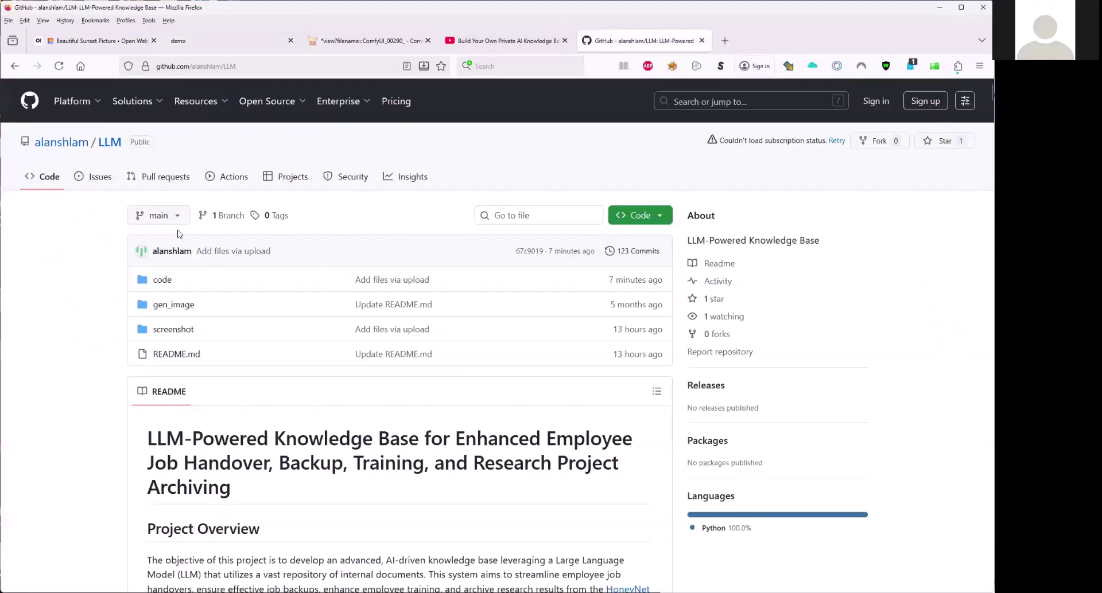
click(162, 281)
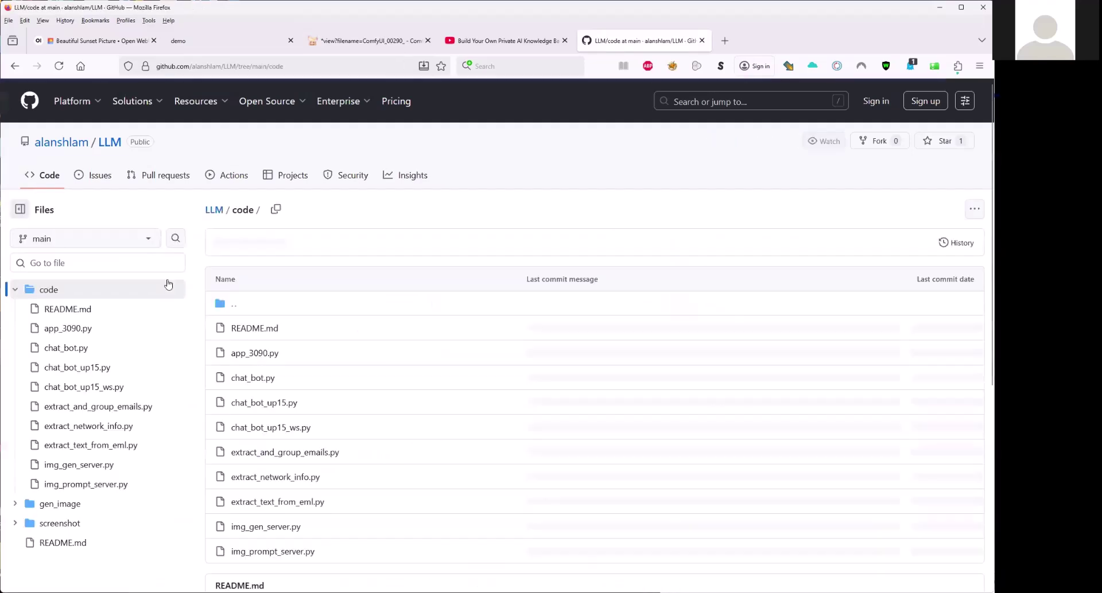
scroll(264, 328, down, 3)
scroll(270, 330, down, 3)
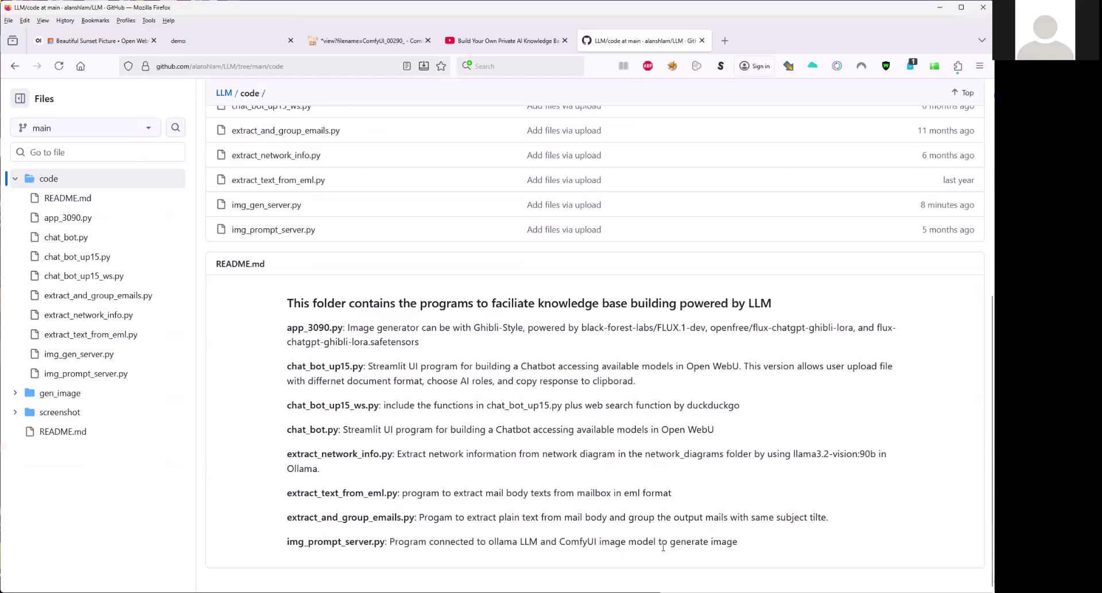
click(253, 43)
scroll(139, 395, down, 2)
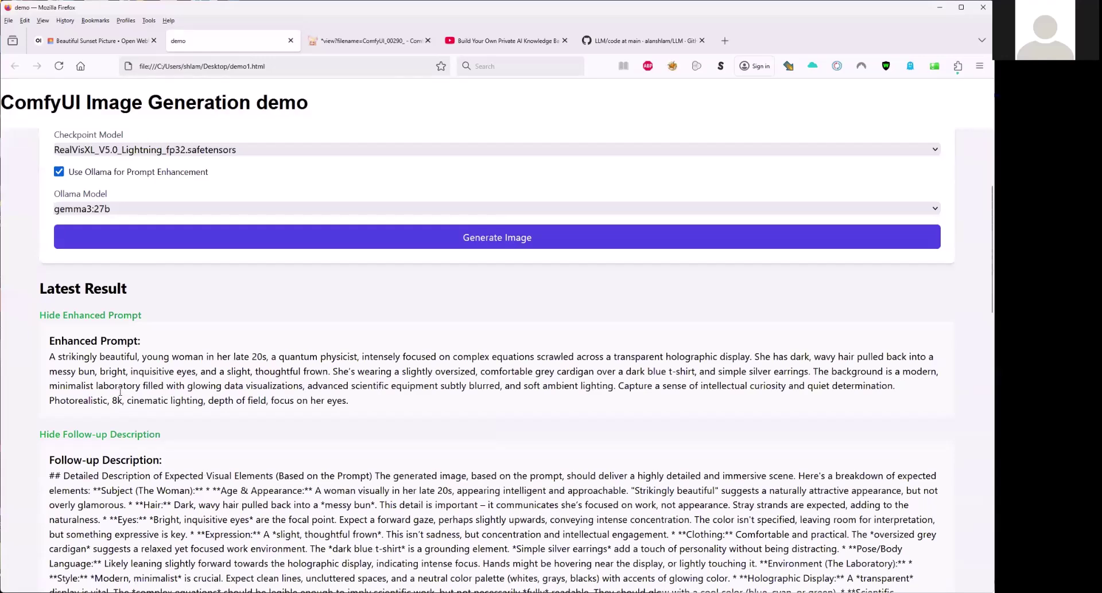
scroll(120, 392, down, 3)
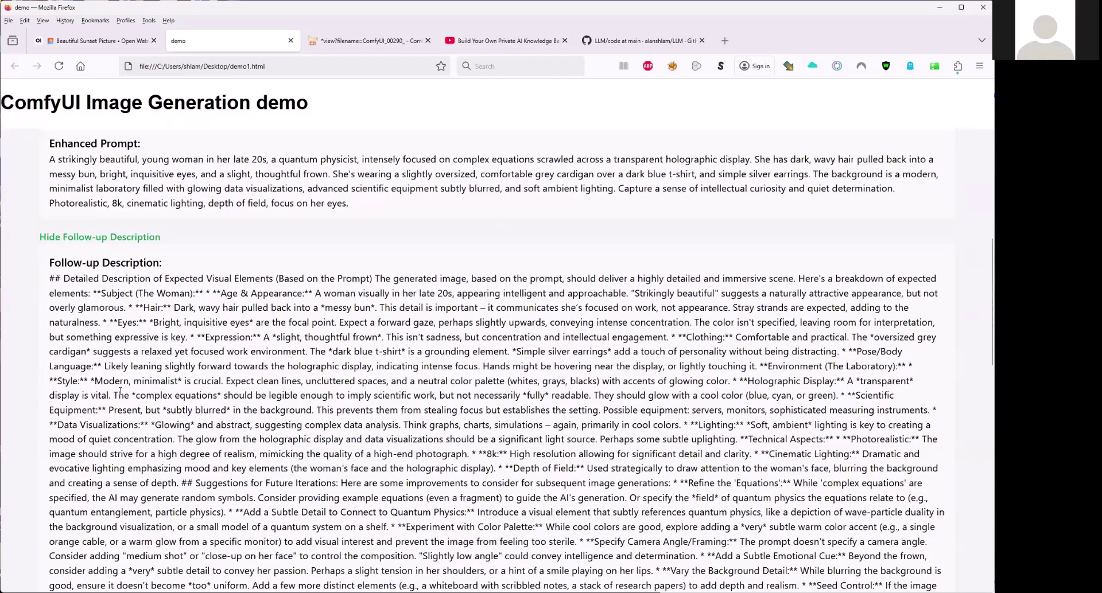
scroll(120, 390, down, 1)
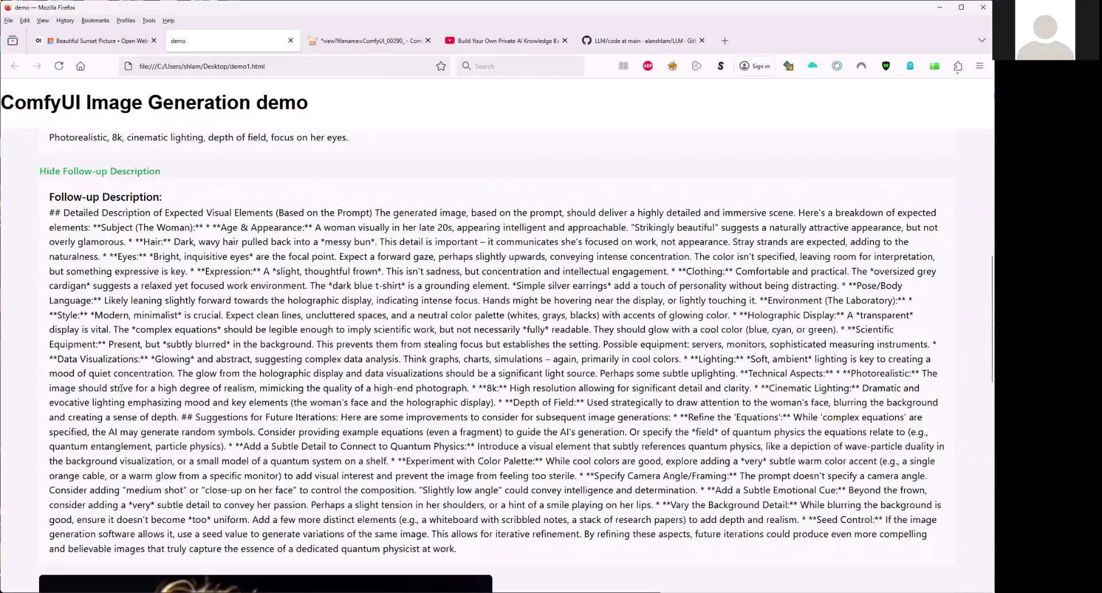
scroll(121, 388, down, 7)
scroll(121, 390, up, 2)
scroll(121, 390, up, 15)
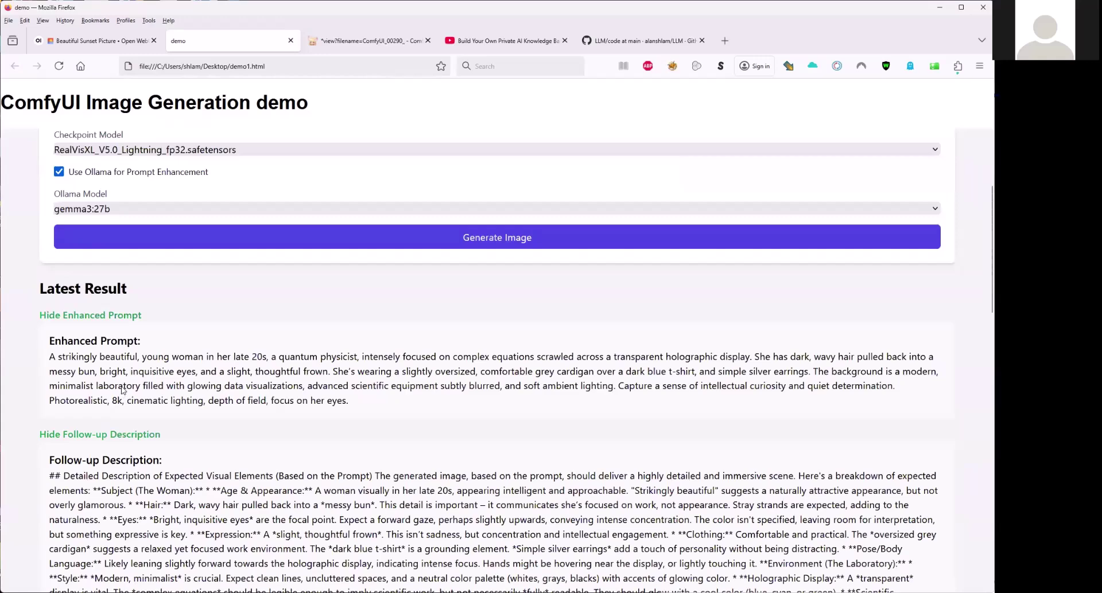
scroll(122, 390, up, 3)
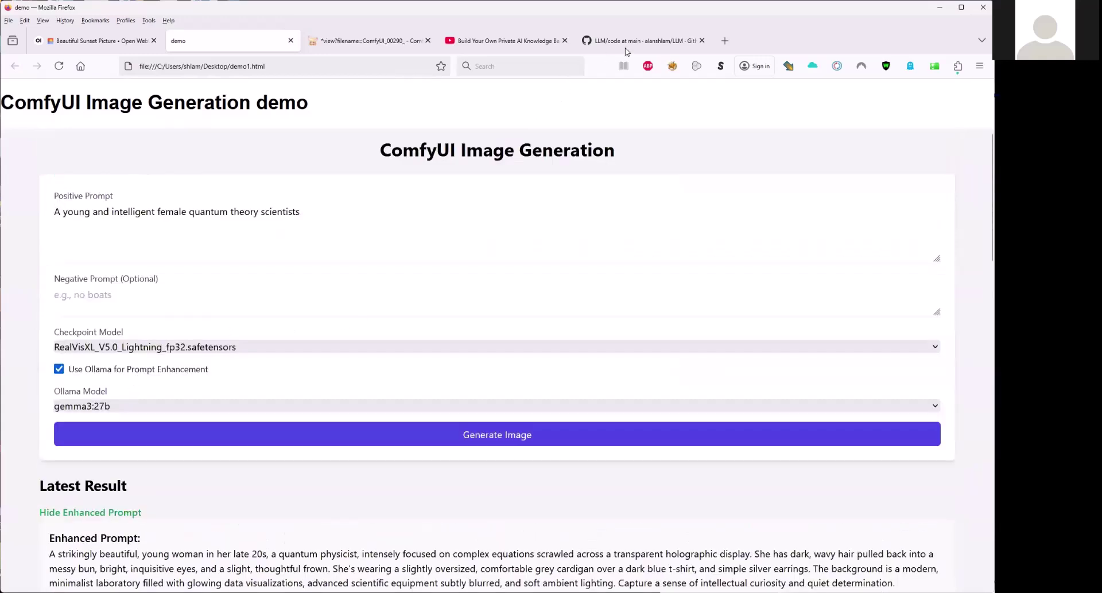
mouse_move(626, 51)
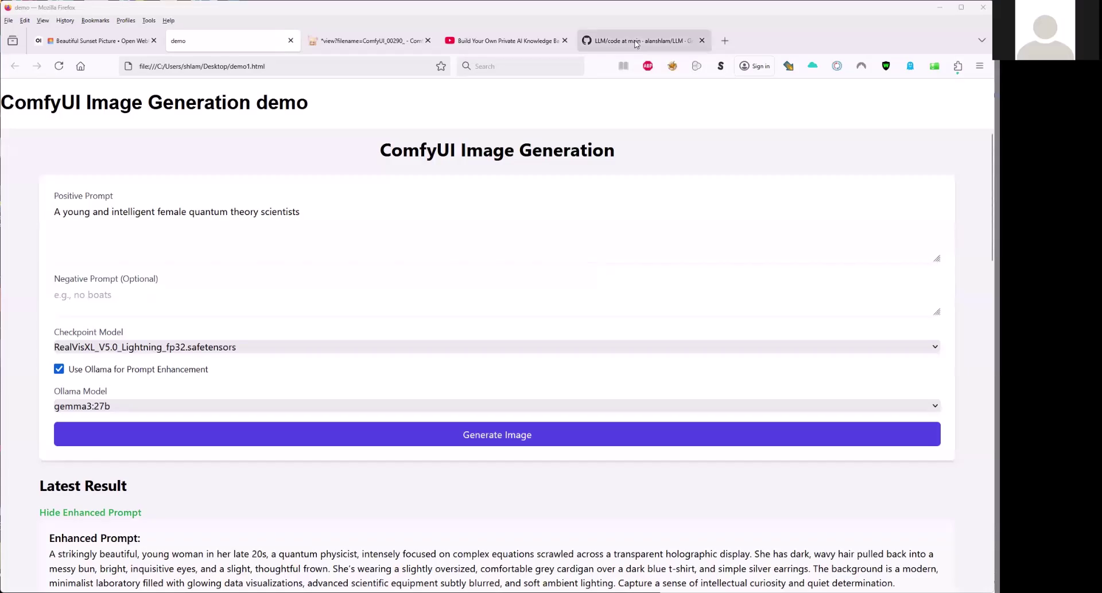
Open the LLM repo's gen_image folder and read its README down to the Ghibli-style comparison
click(635, 42)
scroll(360, 205, up, 1)
scroll(359, 205, up, 2)
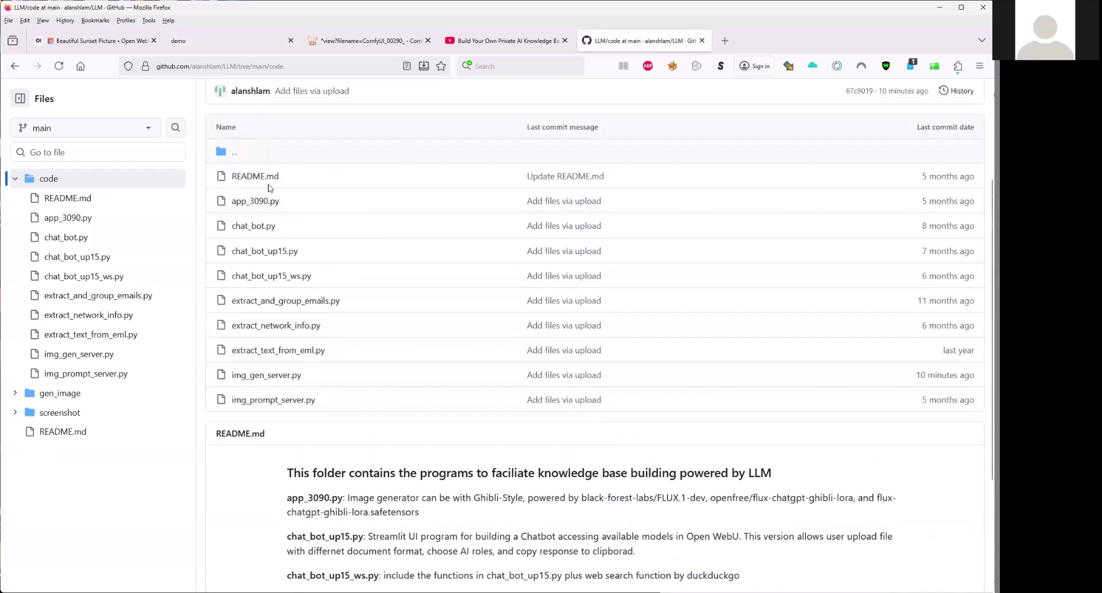
scroll(269, 187, up, 2)
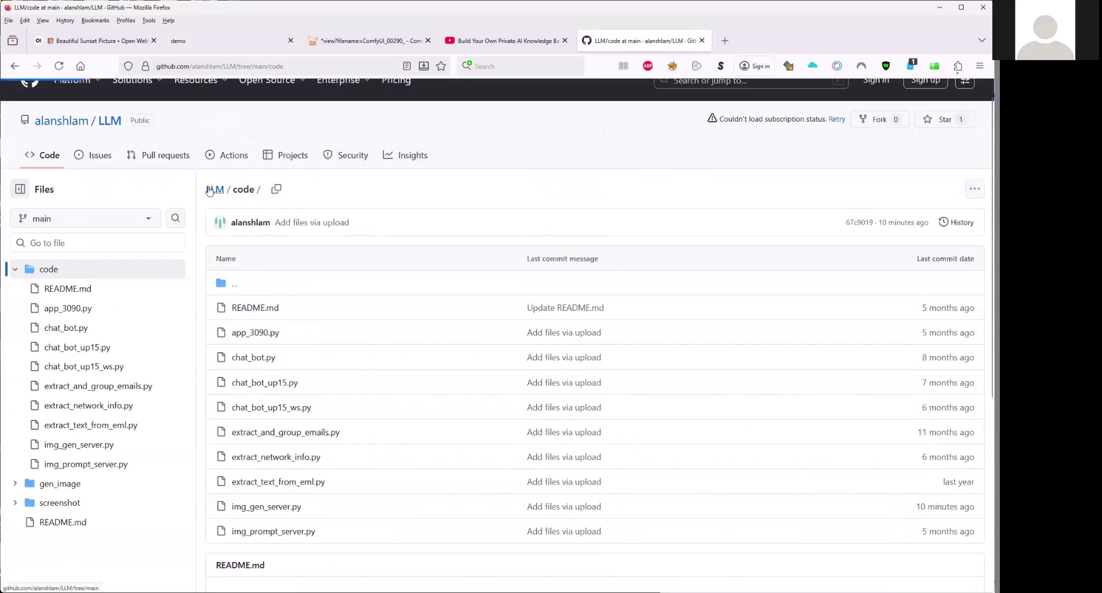
click(210, 190)
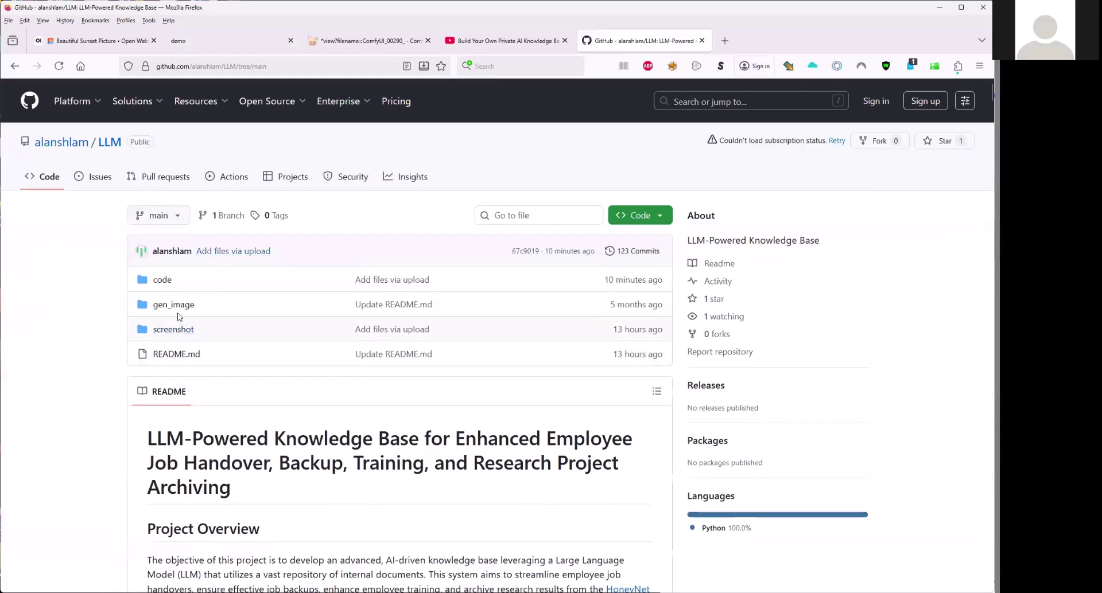
click(175, 309)
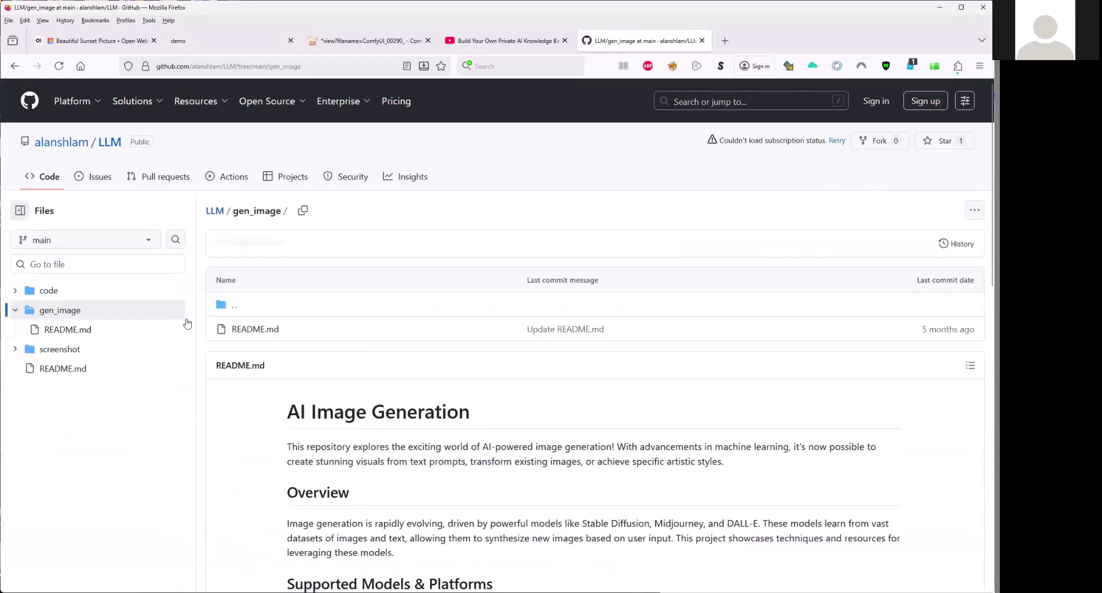
scroll(396, 425, down, 4)
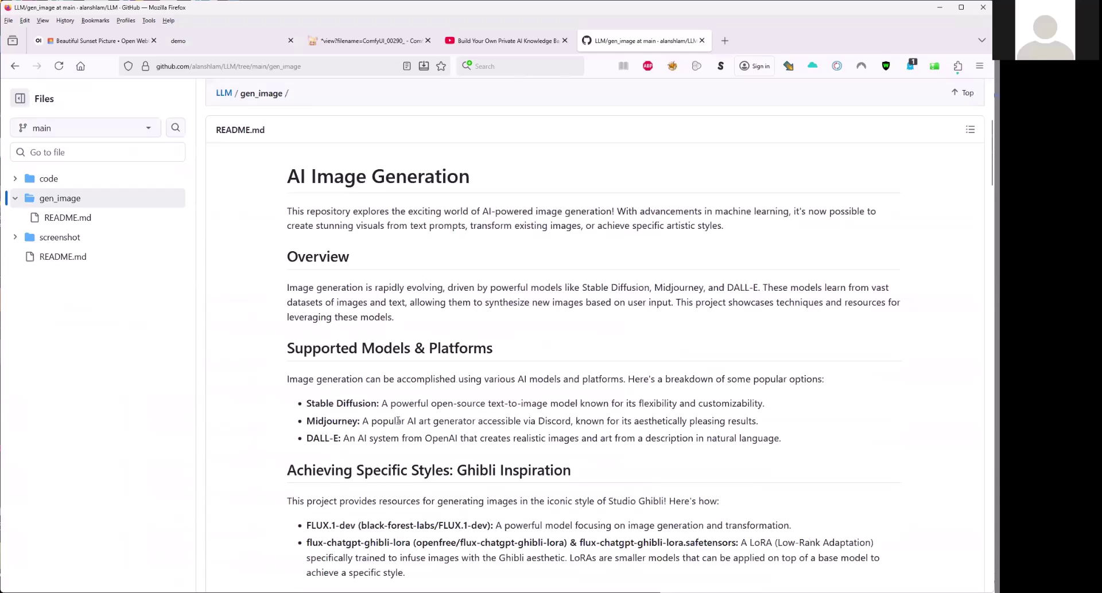
scroll(397, 421, up, 2)
scroll(400, 416, down, 1)
scroll(400, 413, down, 6)
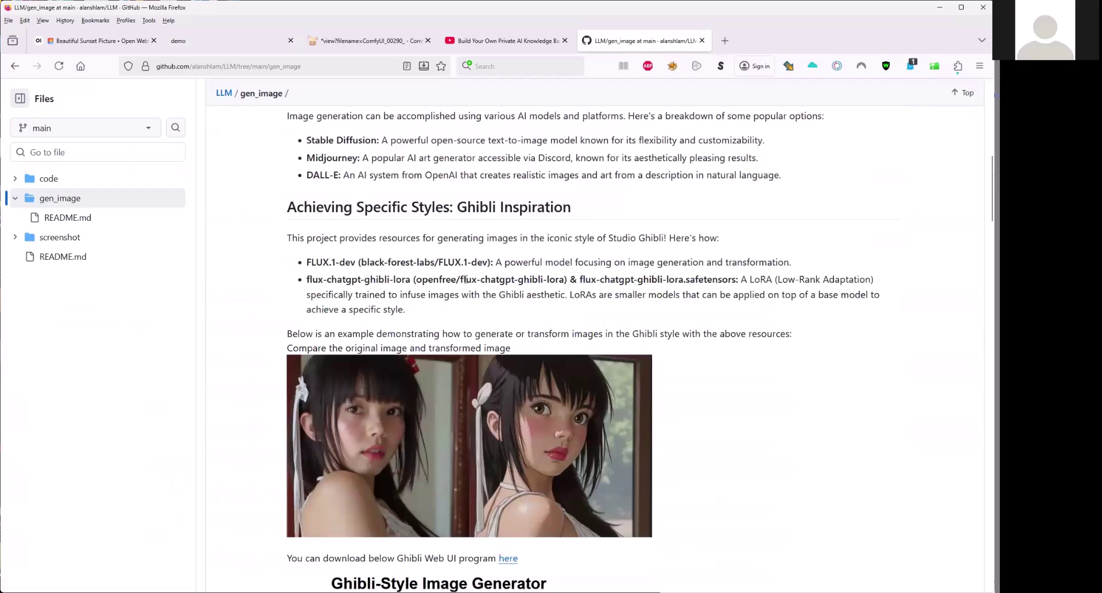
scroll(465, 279, down, 1)
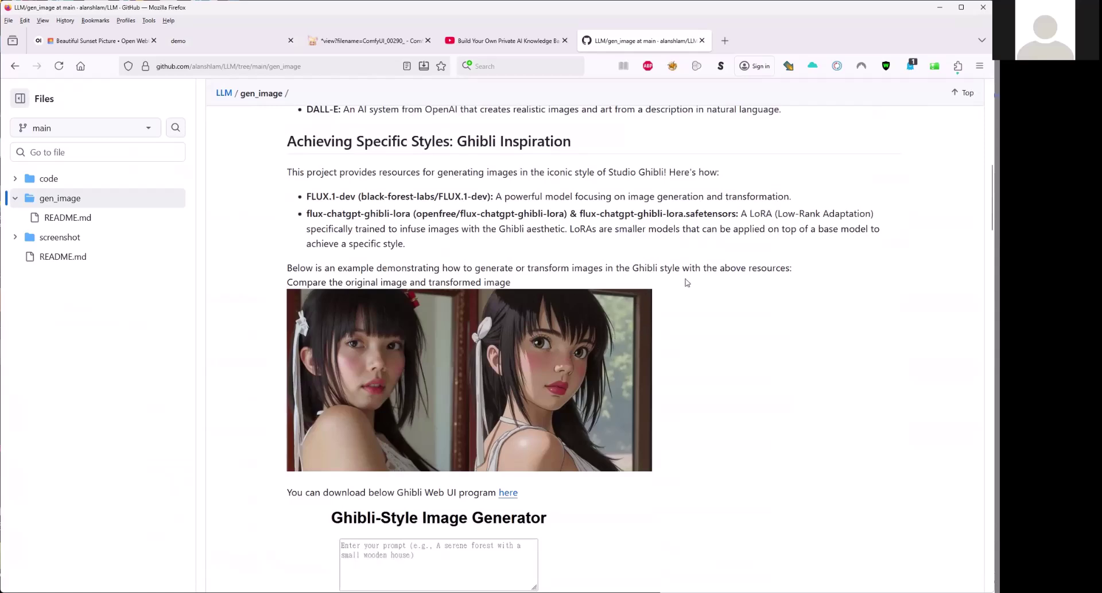
scroll(566, 361, down, 7)
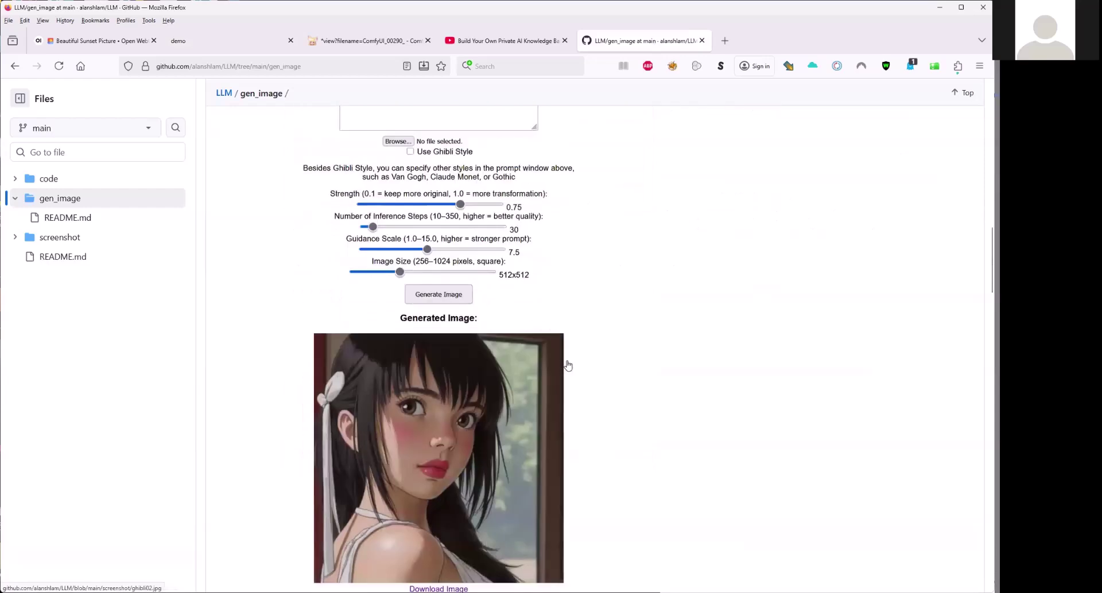
scroll(567, 365, down, 10)
scroll(343, 229, up, 2)
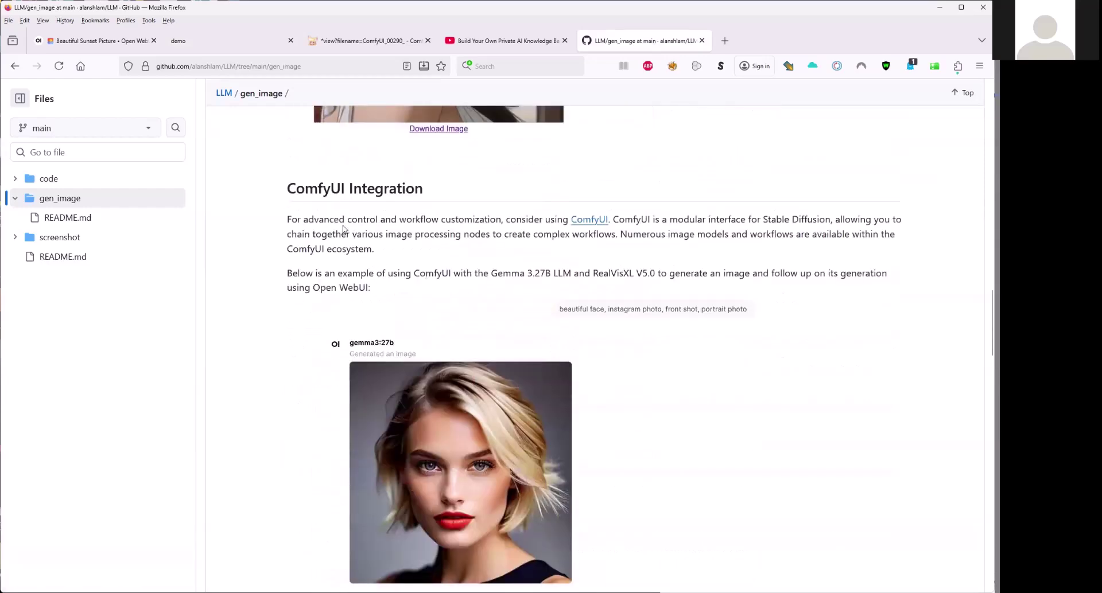
scroll(631, 364, down, 2)
scroll(633, 364, down, 2)
scroll(633, 365, down, 15)
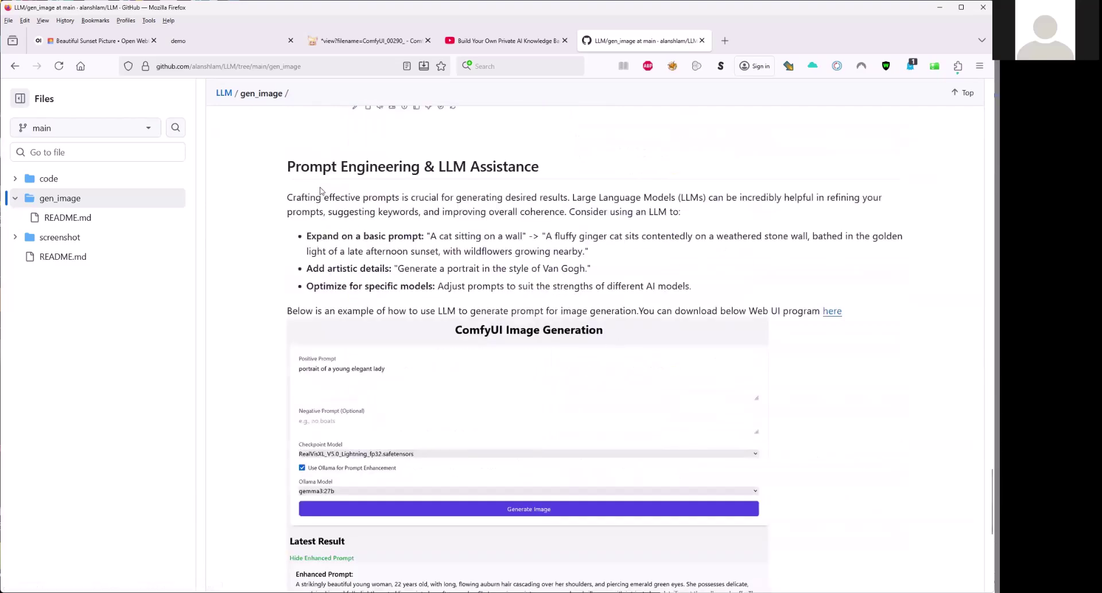
scroll(568, 287, down, 5)
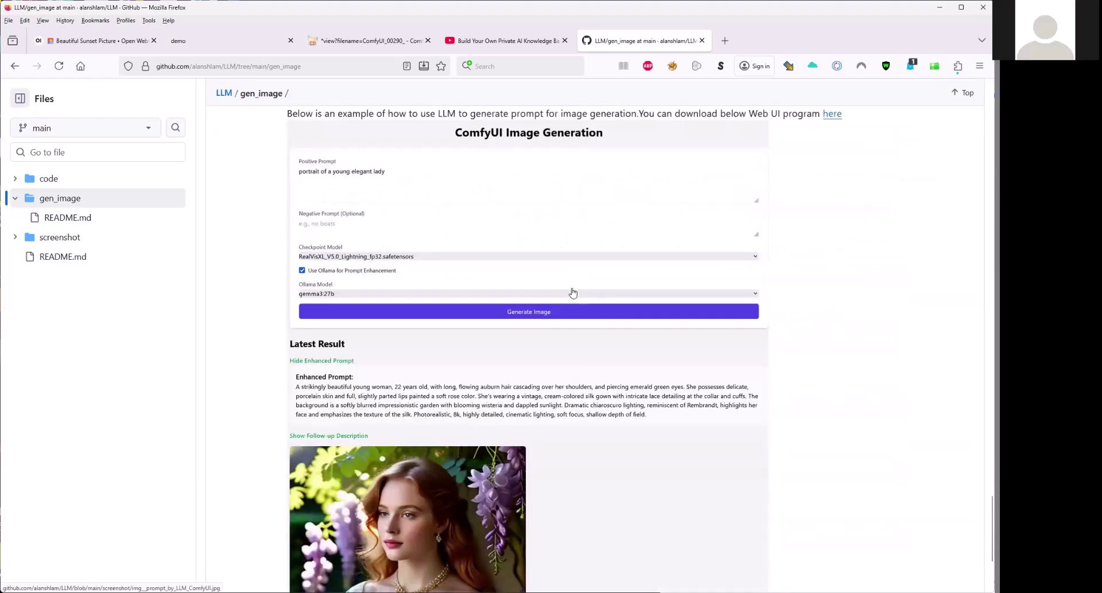
scroll(572, 296, up, 15)
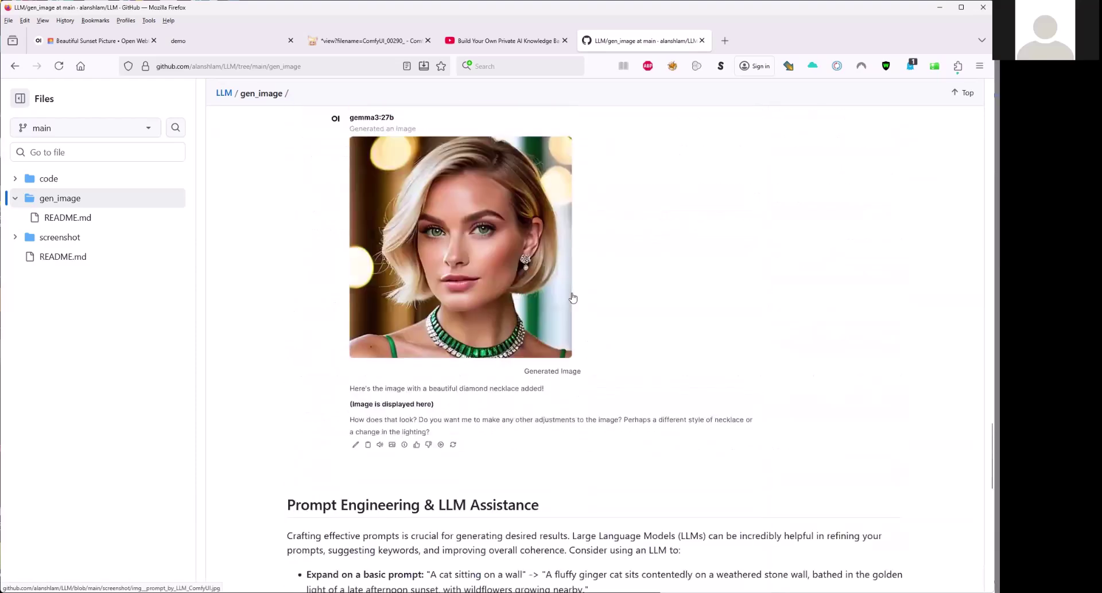
scroll(572, 297, up, 20)
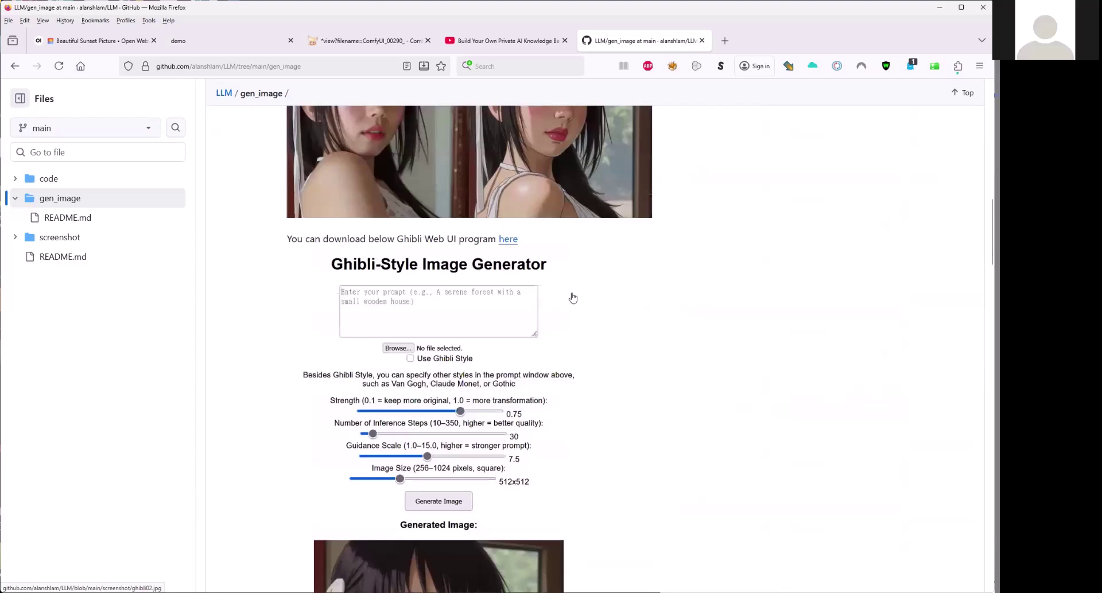
scroll(249, 185, up, 10)
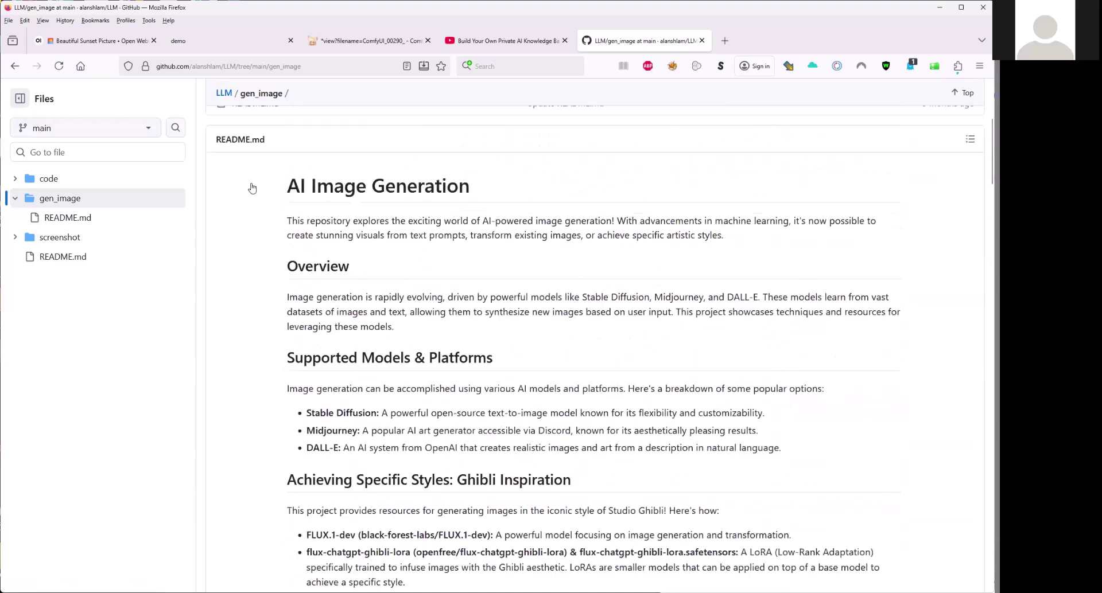
scroll(251, 184, up, 2)
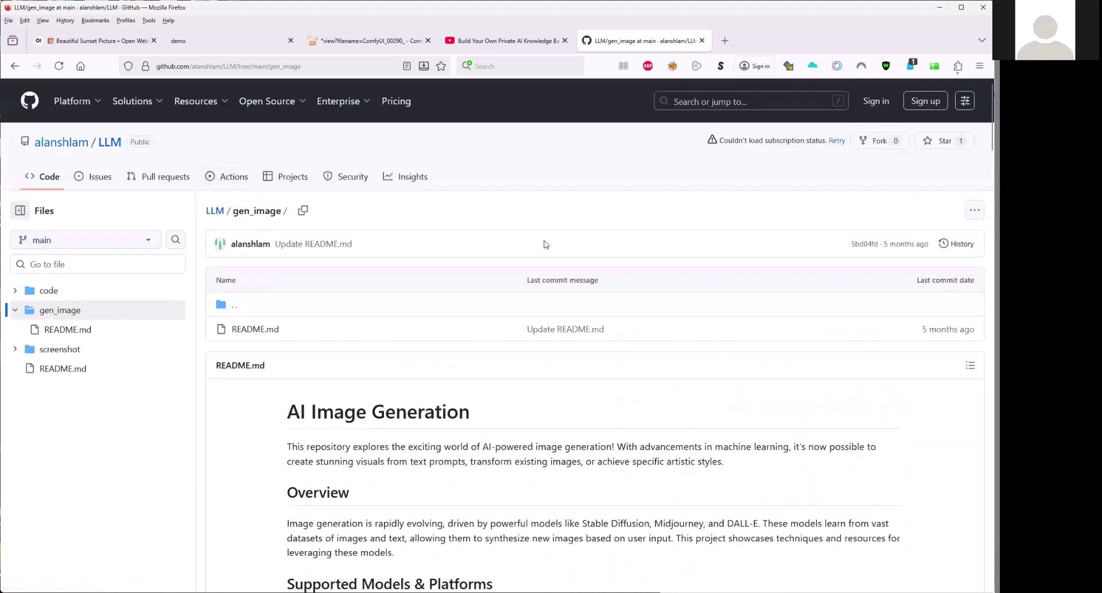